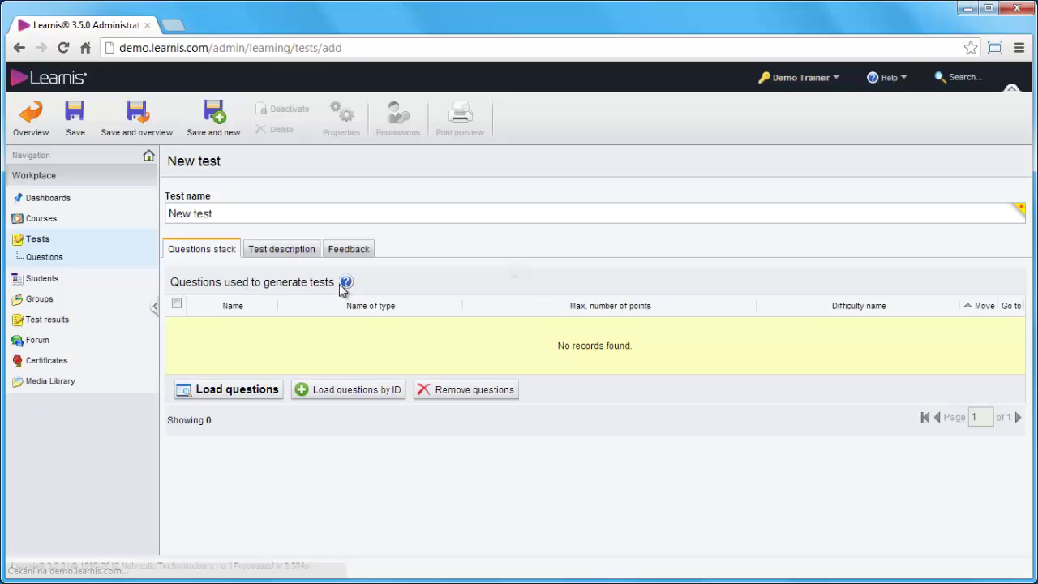
Name the new test "Learnis for Trainers final exam".
triple_click(228, 212)
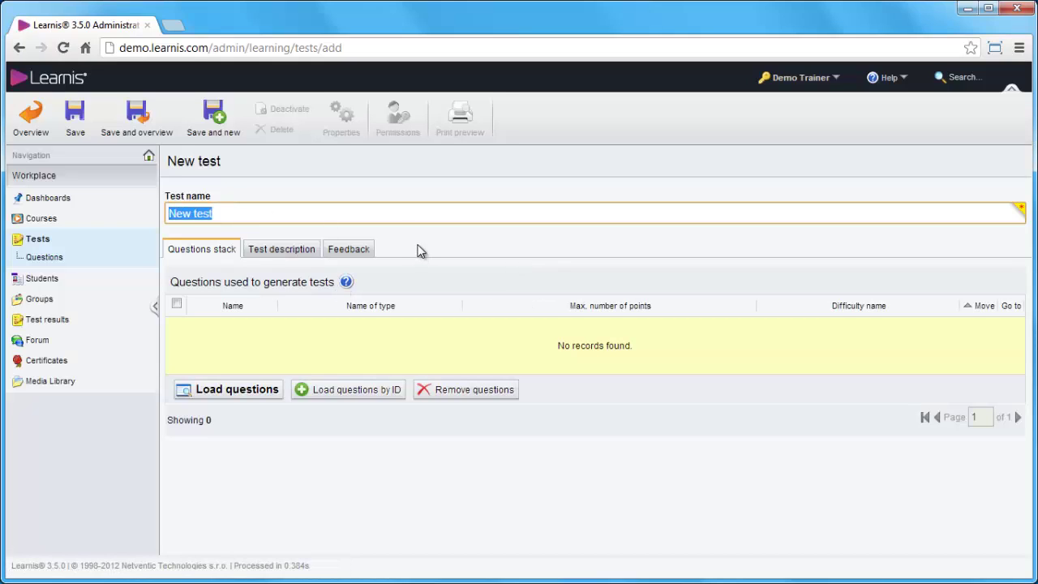
type("Learnis for Trainers final exam")
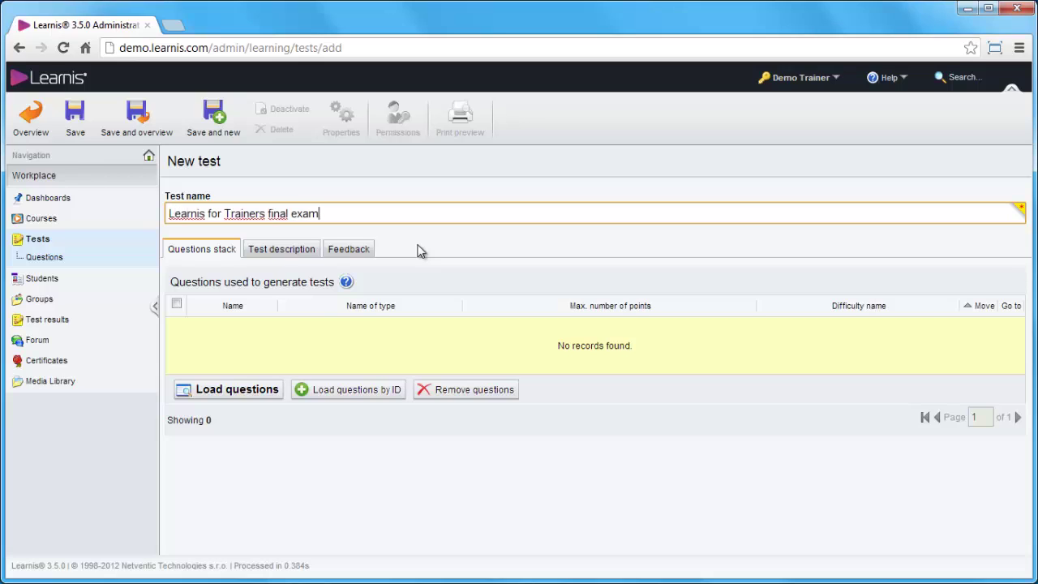
Enter the test description "Test what you have learned about Learnis LMS. You can use your notes and internet." and save the test.
left_click(276, 252)
left_click(260, 387)
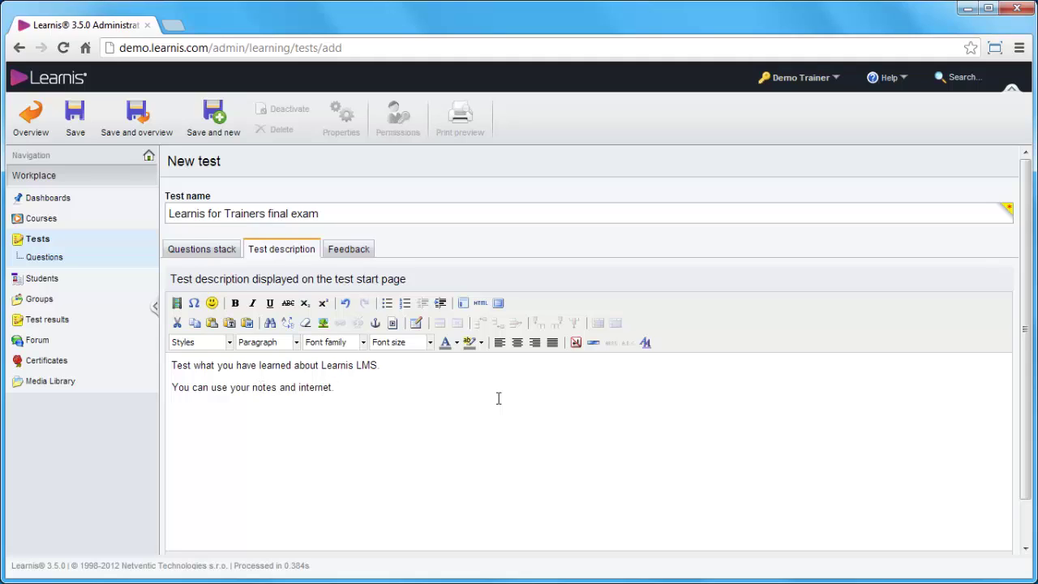
left_click(81, 123)
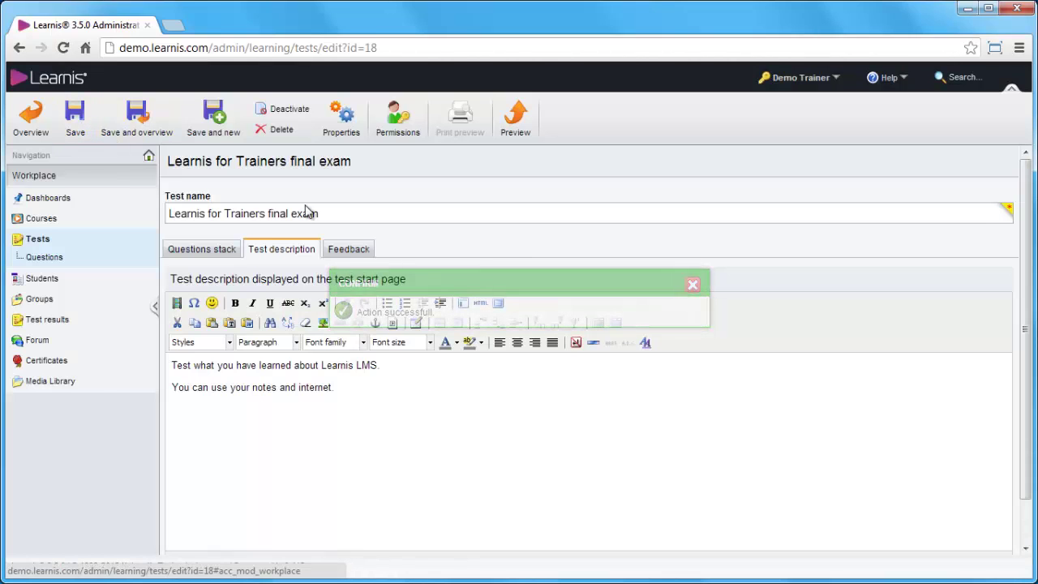
Start loading questions into the test's question stack and look through the Debug Questions folder, returning to the folder overview.
left_click(199, 252)
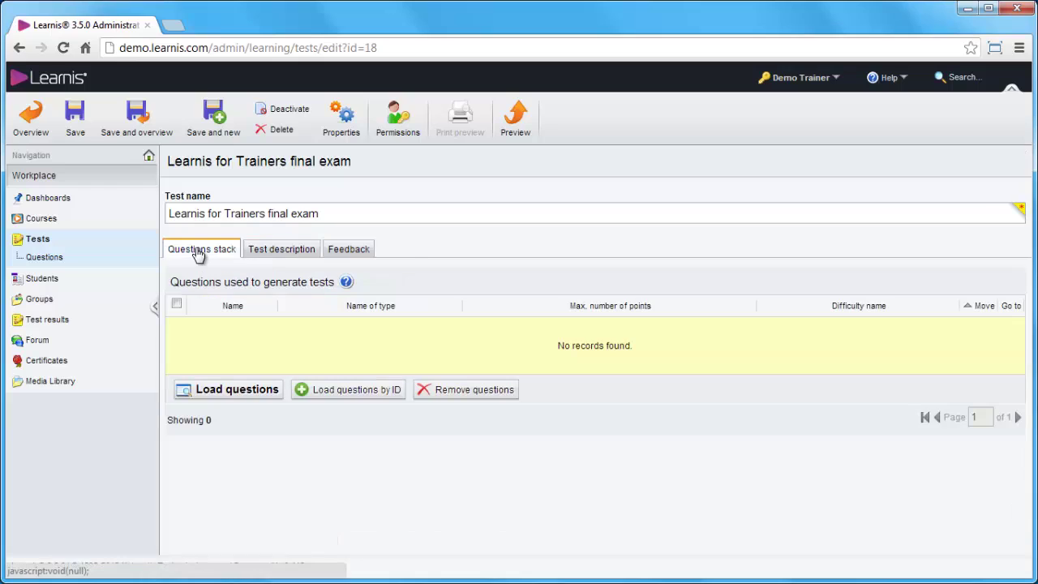
left_click(237, 389)
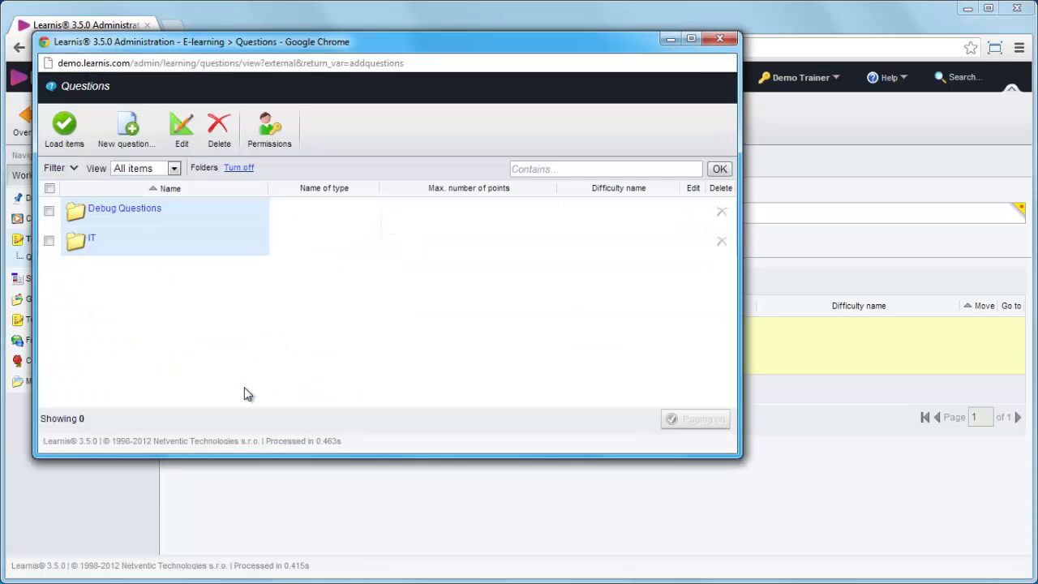
left_click(80, 210)
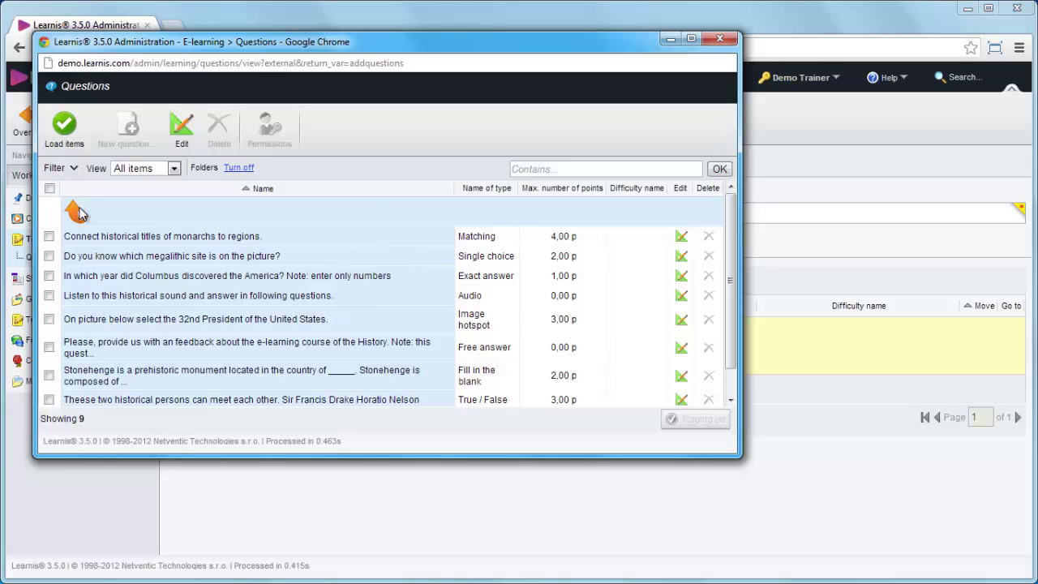
scroll(93, 307, "down", 1)
scroll(93, 307, "up", 1)
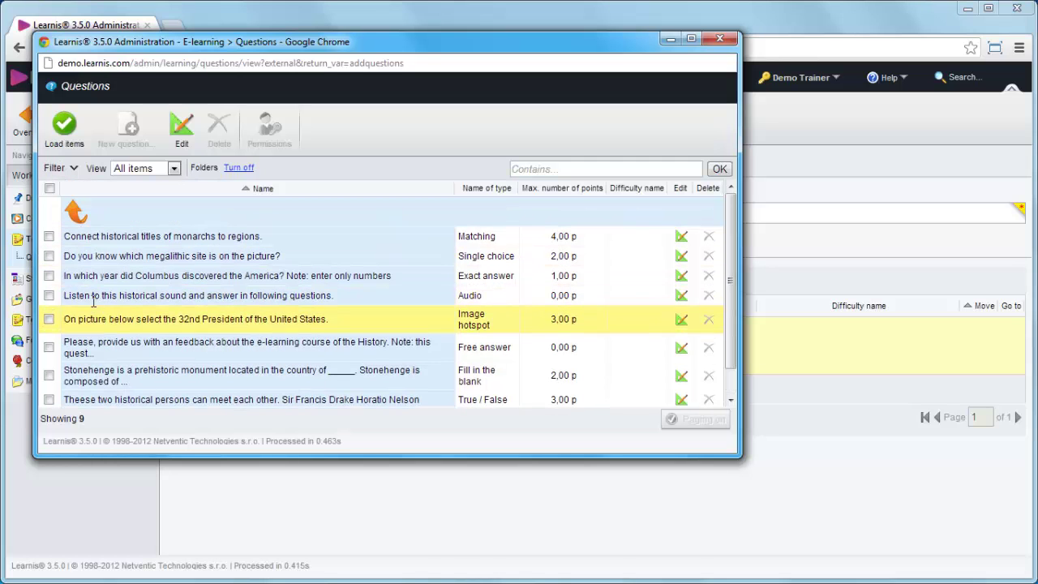
left_click(75, 217)
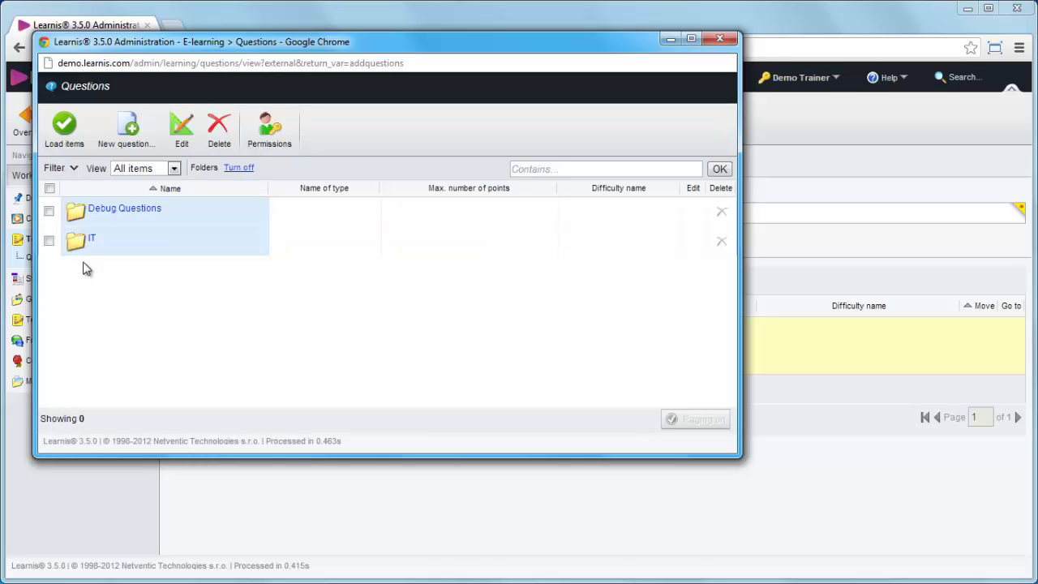
Create a Single choice question asking "What is the best workflow to to manage permissions for larger amount of learners in Learnis LMS?".
left_click(130, 141)
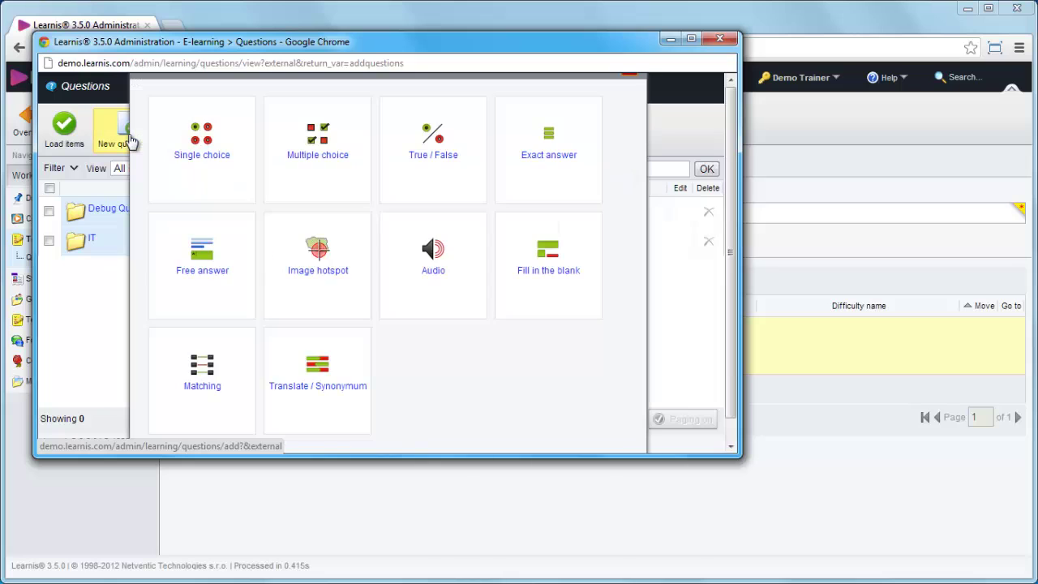
left_click_drag(330, 457, 329, 545)
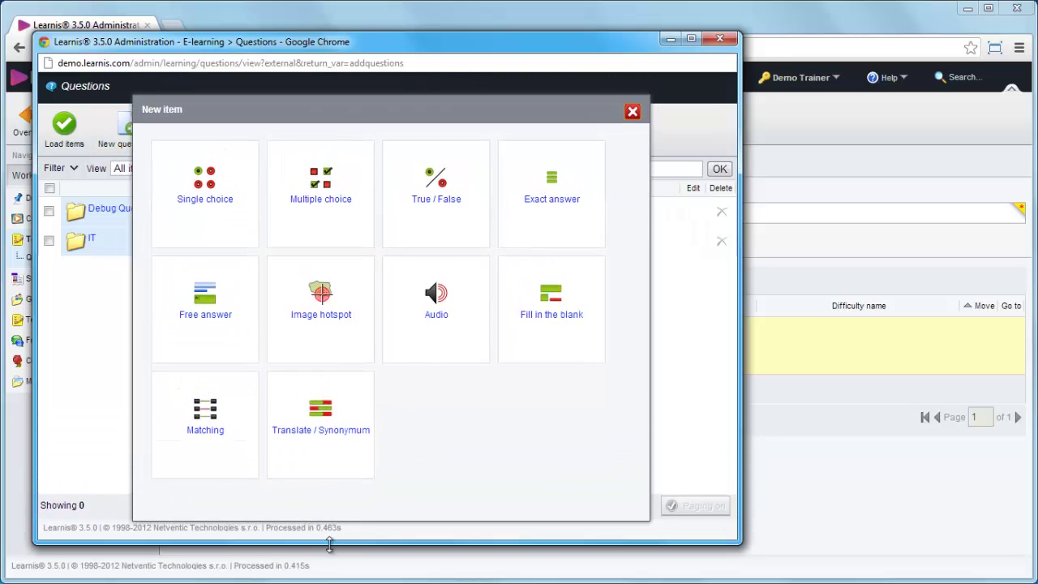
left_click(240, 234)
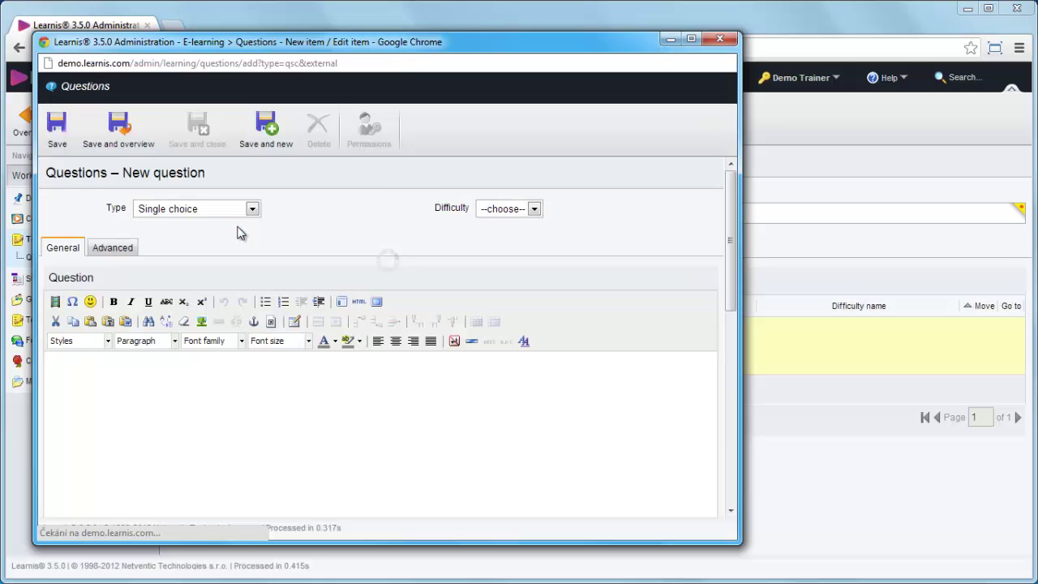
left_click(240, 213)
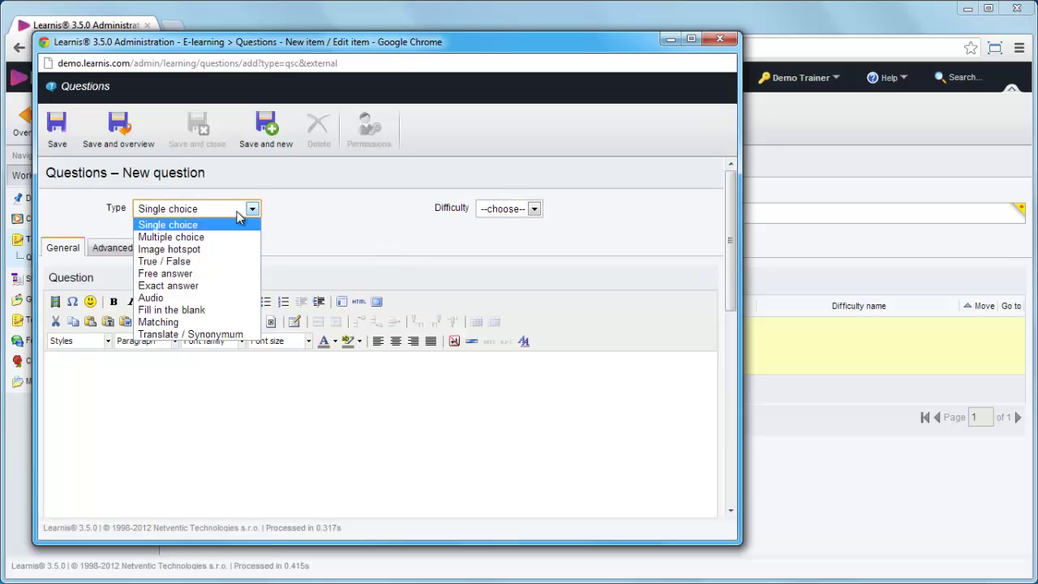
left_click(238, 214)
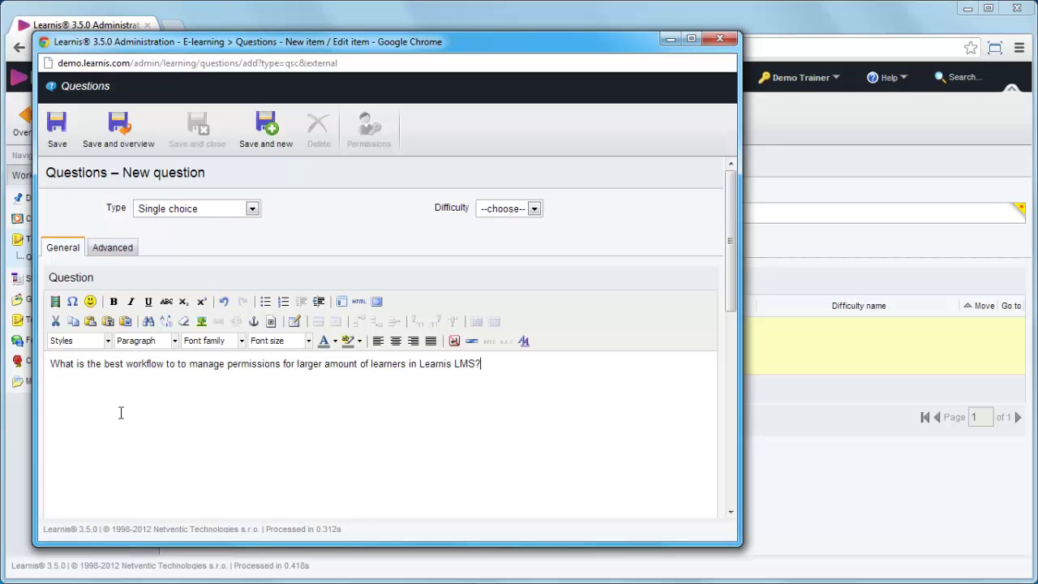
Enter "Organize students into groups and grant permissions to this User groups." as the question's first answer.
left_click_drag(732, 269, 732, 420)
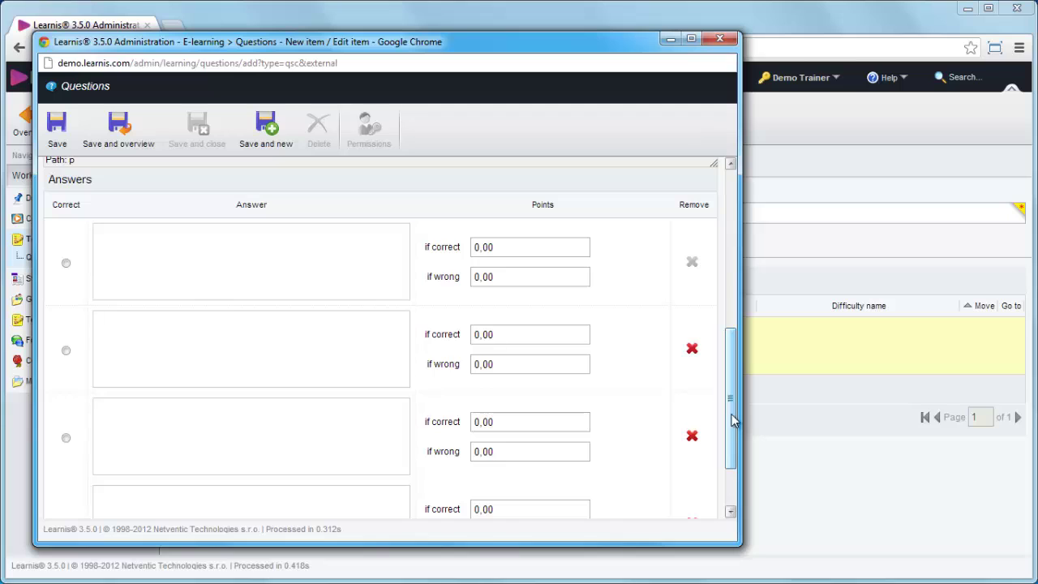
left_click(134, 255)
type("O")
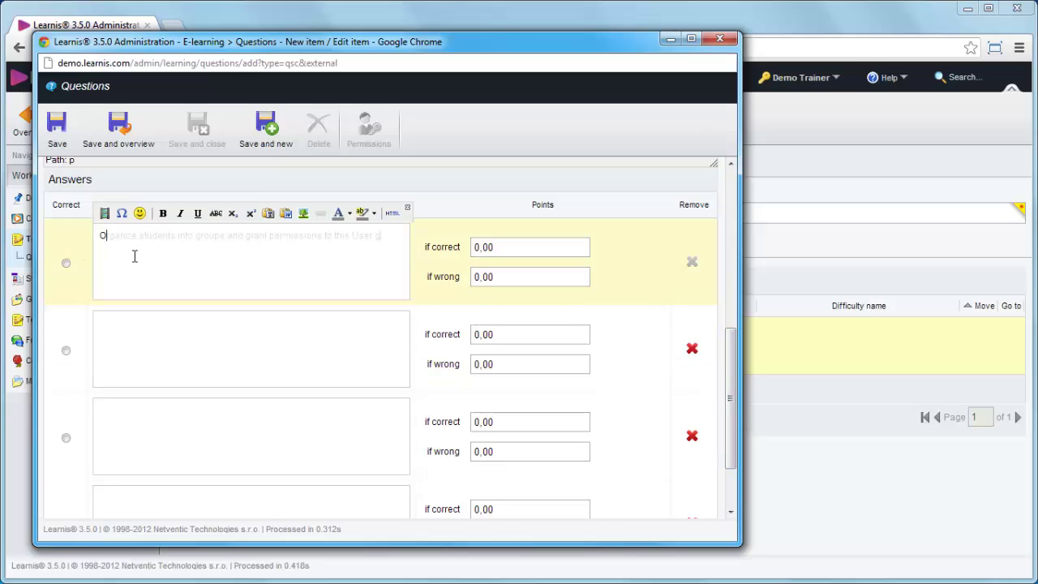
type("rganize students into groups and grant permissions to this User groups.")
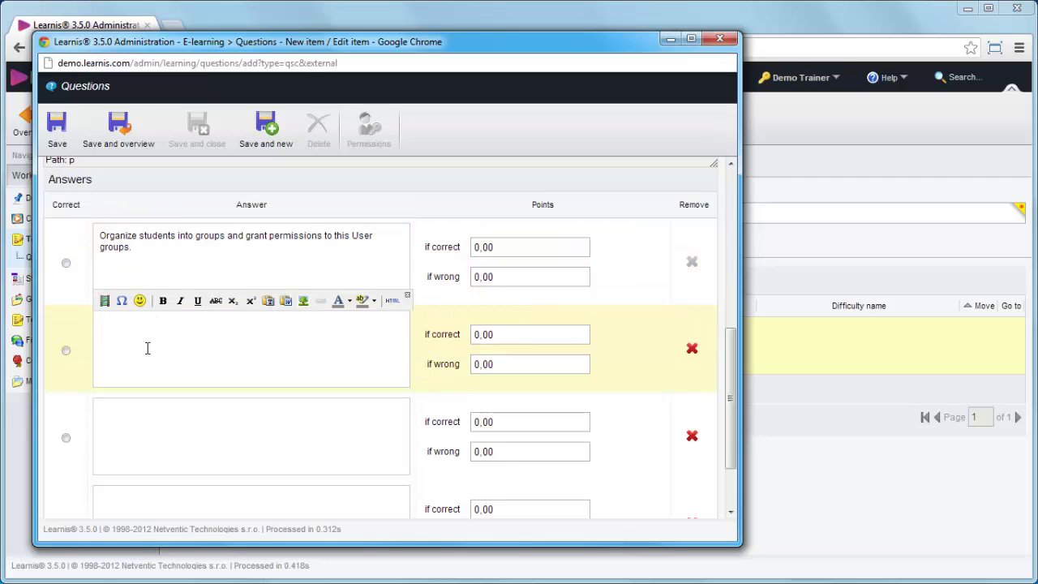
Enter "Grant permissions directly to list of students." as the question's second answer.
left_click(148, 348)
type("Grant permissions directly to list of students")
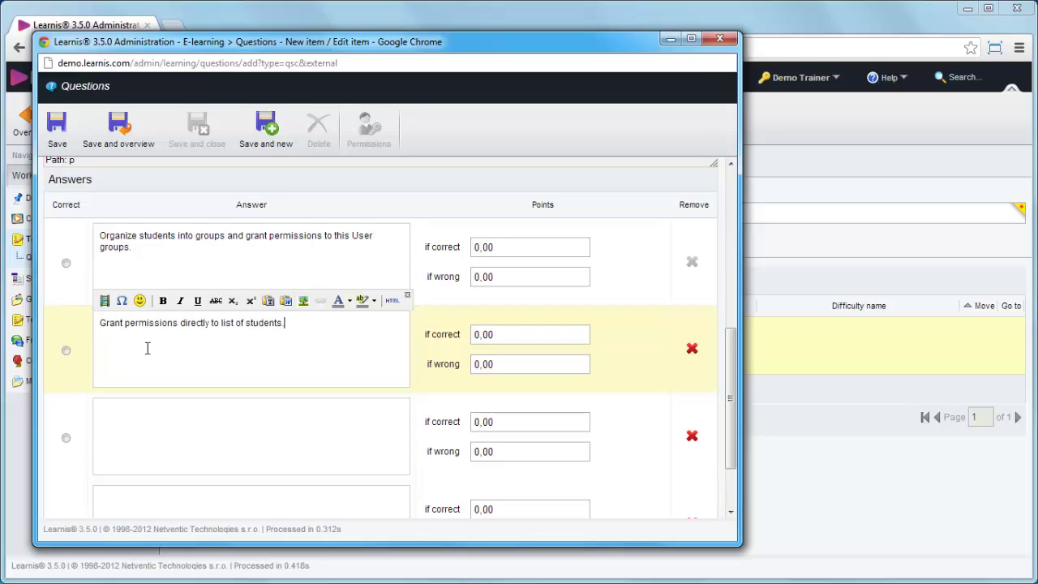
type(".")
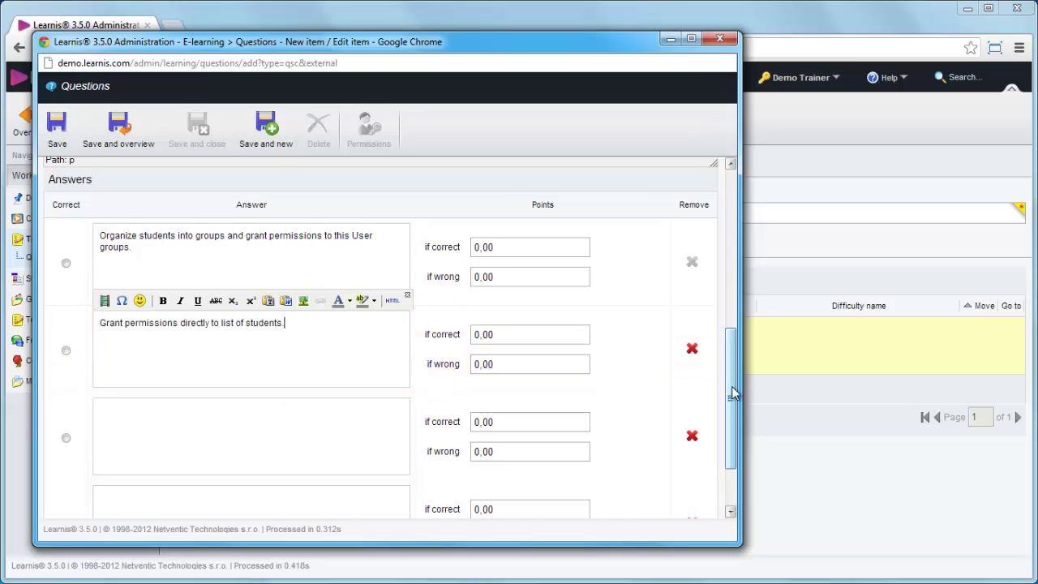
Enter "Ask LMS administrator to setup new User roles for you." as the third answer and remove the empty fourth answer.
left_click_drag(733, 401, 733, 438)
left_click(200, 332)
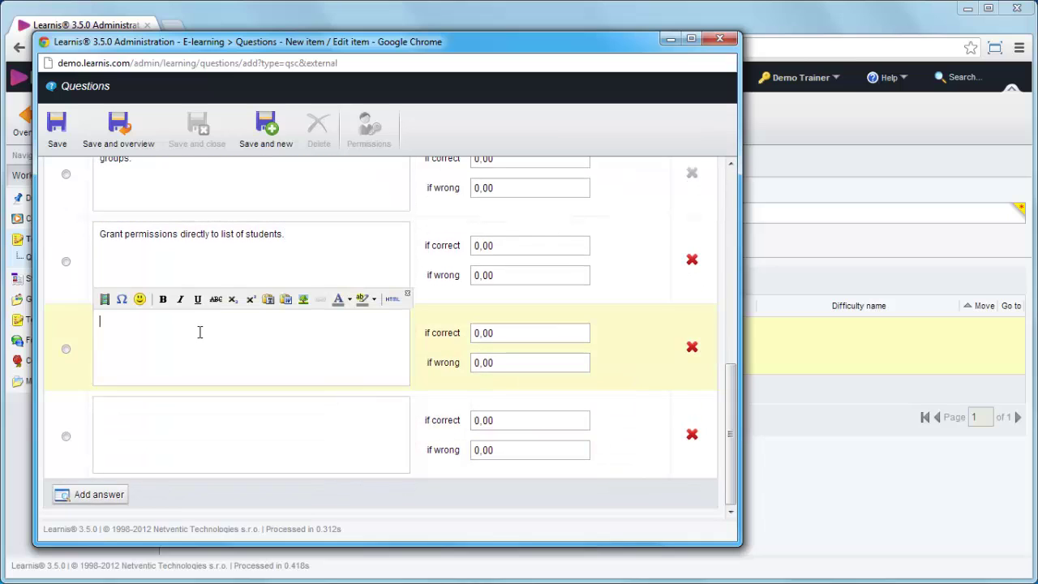
type("Ask LMS administrator to setup new User roles for yo")
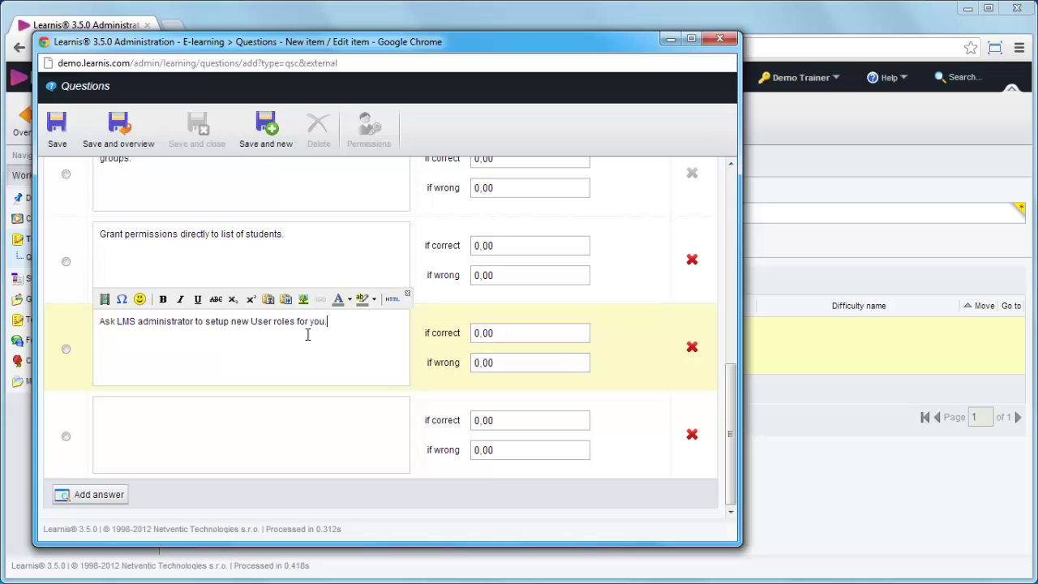
type("u.")
left_click(691, 435)
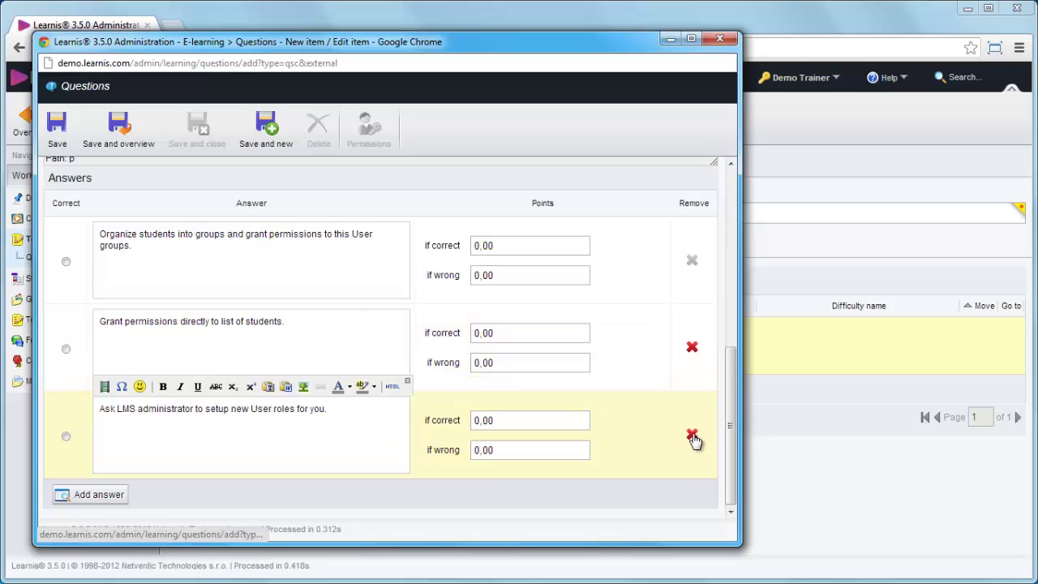
Mark the first answer, about organizing students into groups, as correct and award it 3 points if correct.
left_click_drag(730, 424, 730, 414)
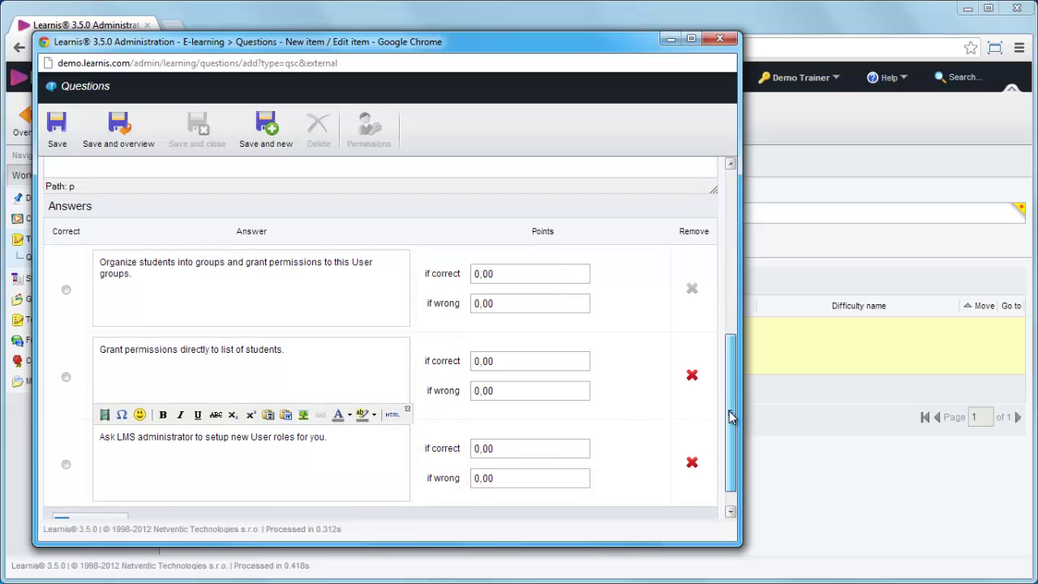
left_click(216, 293)
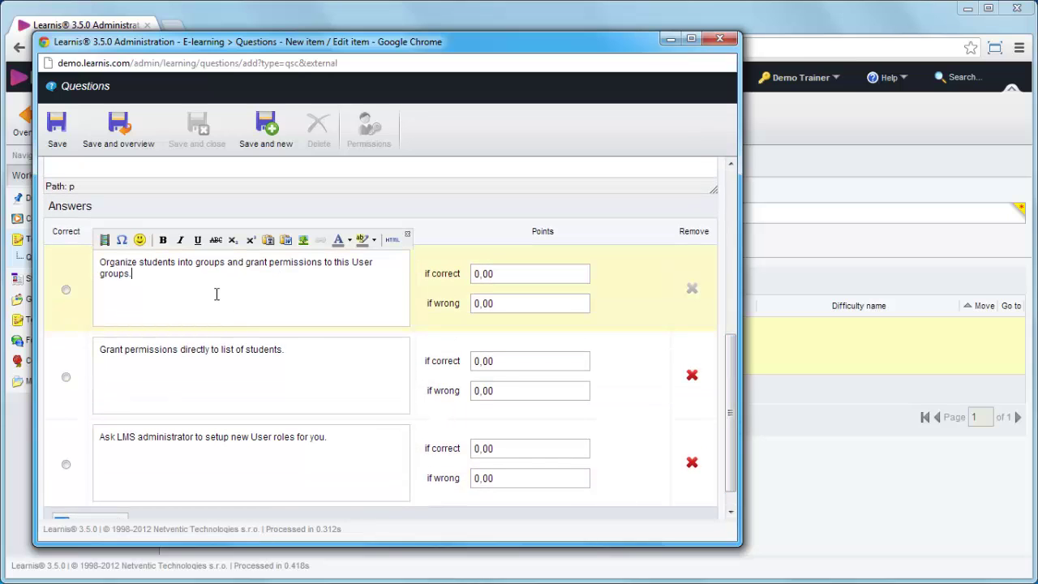
left_click(66, 290)
left_click(500, 274)
type("3")
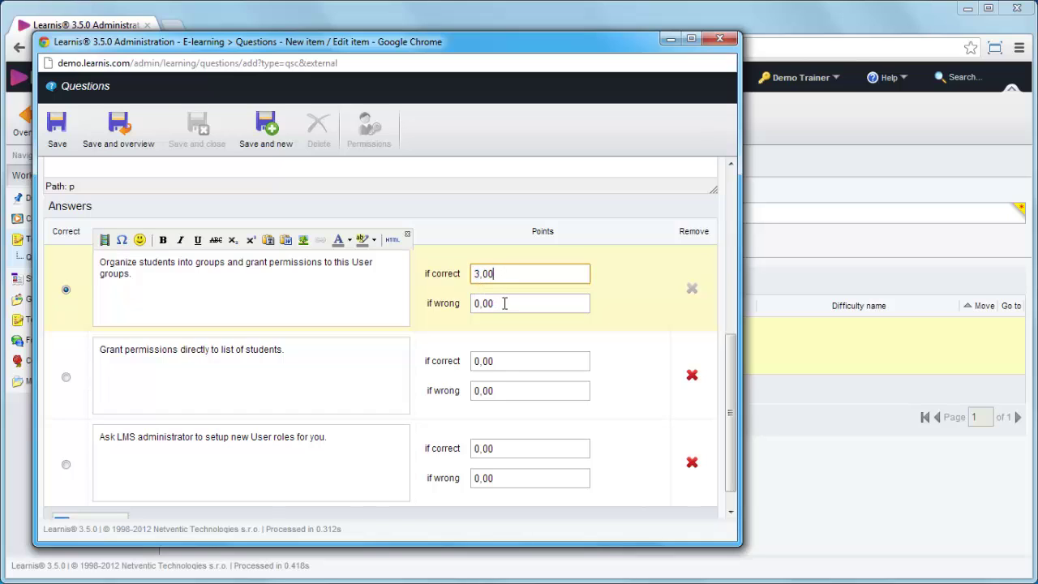
left_click(505, 303)
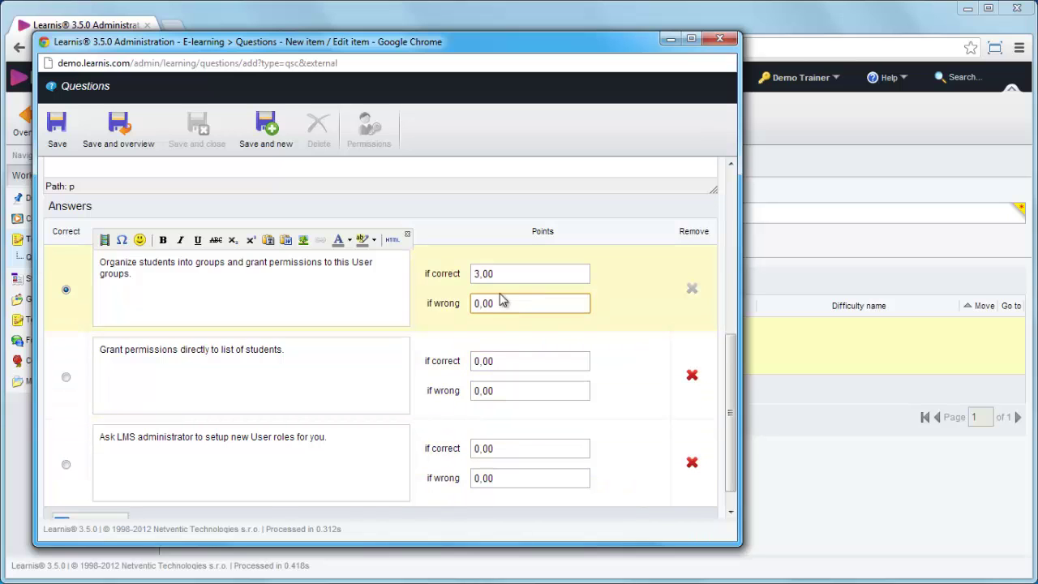
Save the single choice question and return to the questions overview.
scroll(502, 294, "up", 1)
left_click(733, 382)
left_click_drag(732, 381, 732, 247)
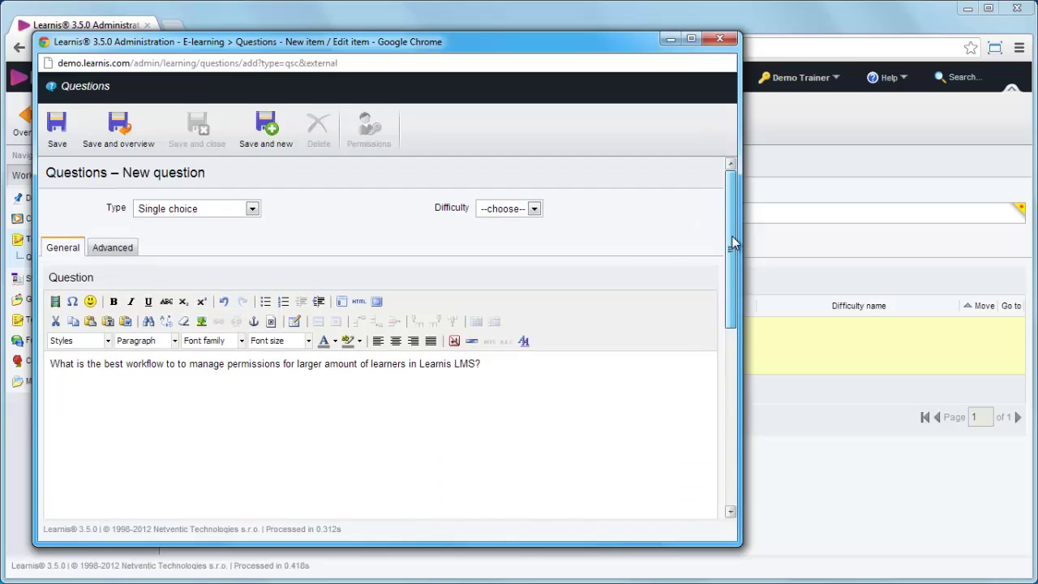
left_click(117, 147)
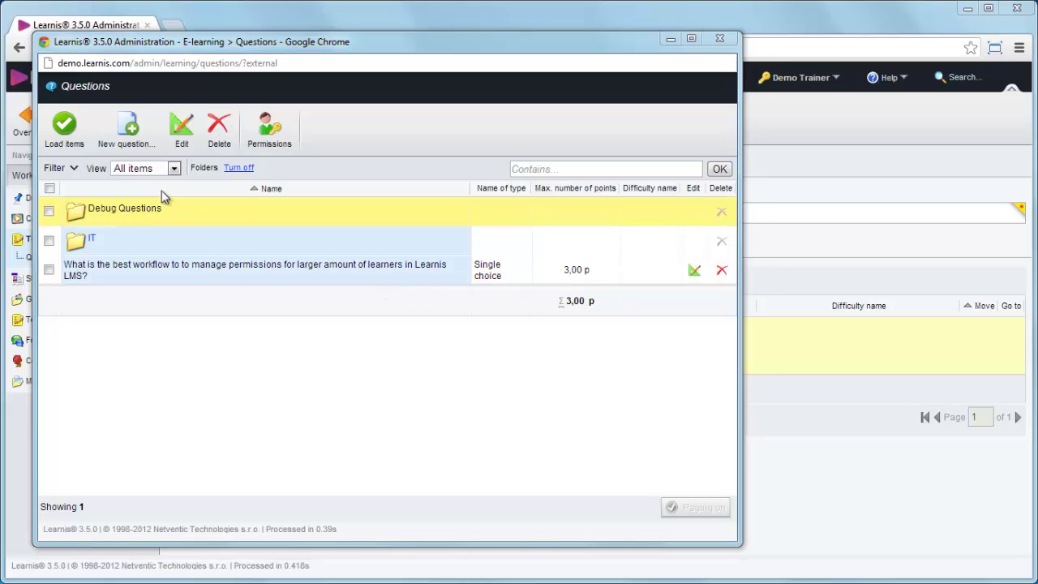
Create a Multiple choice question asking "What are the possibilities enabled by using Learnis LMS in course authoring and learning content distribution?".
left_click(132, 140)
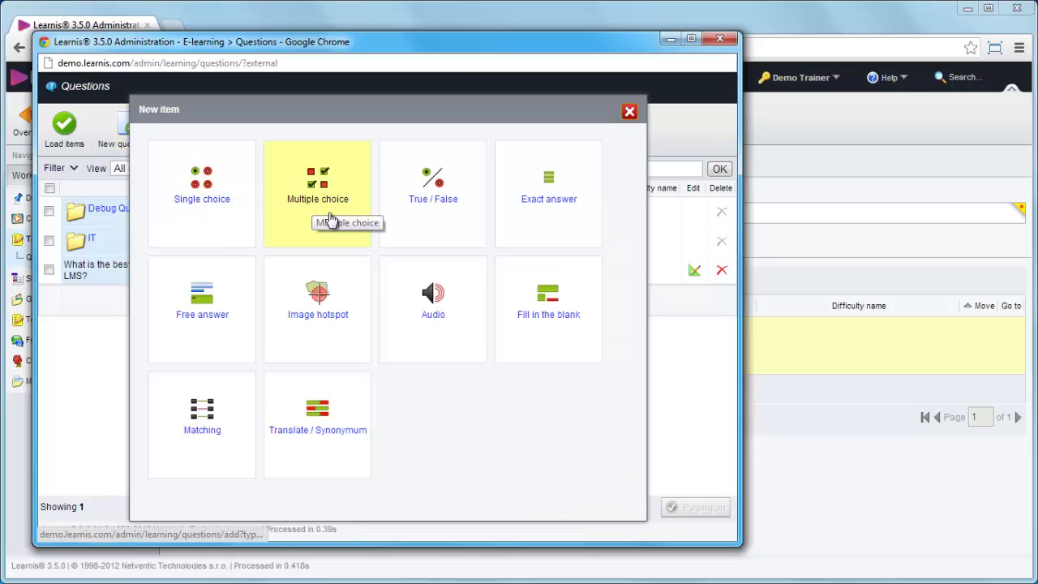
left_click(320, 197)
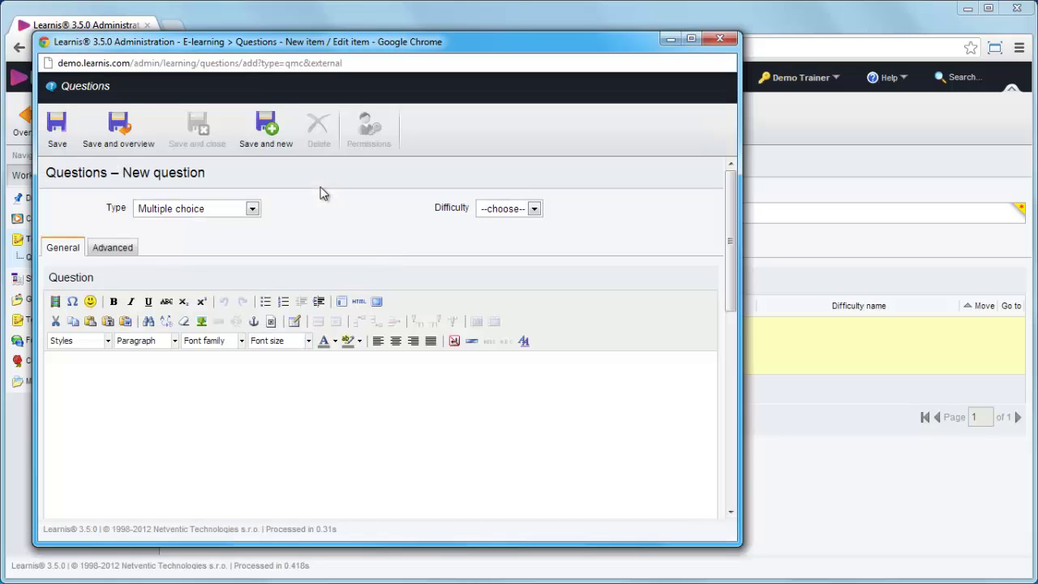
scroll(319, 221, "down", 1)
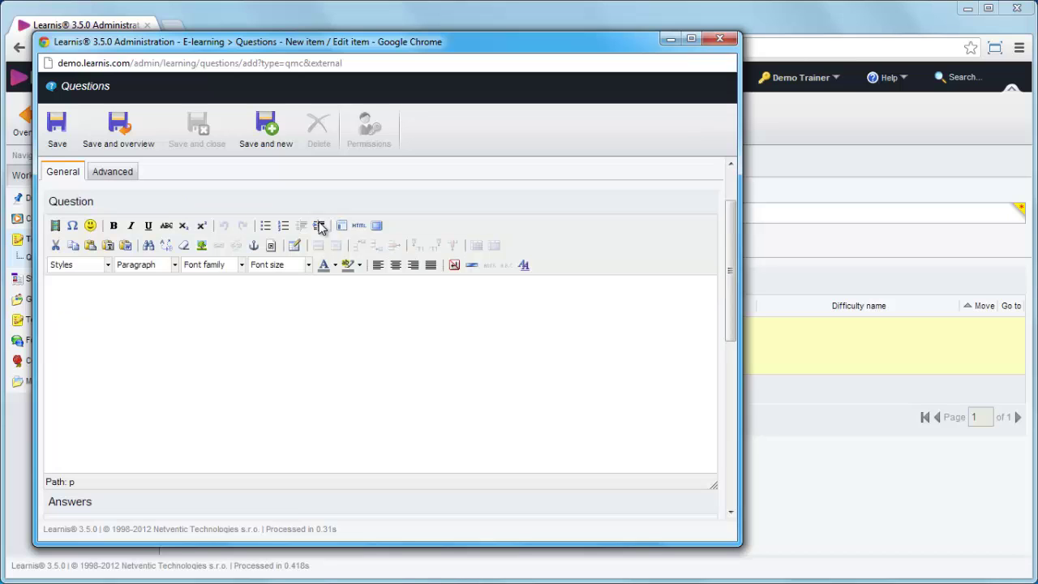
left_click_drag(732, 296, 730, 311)
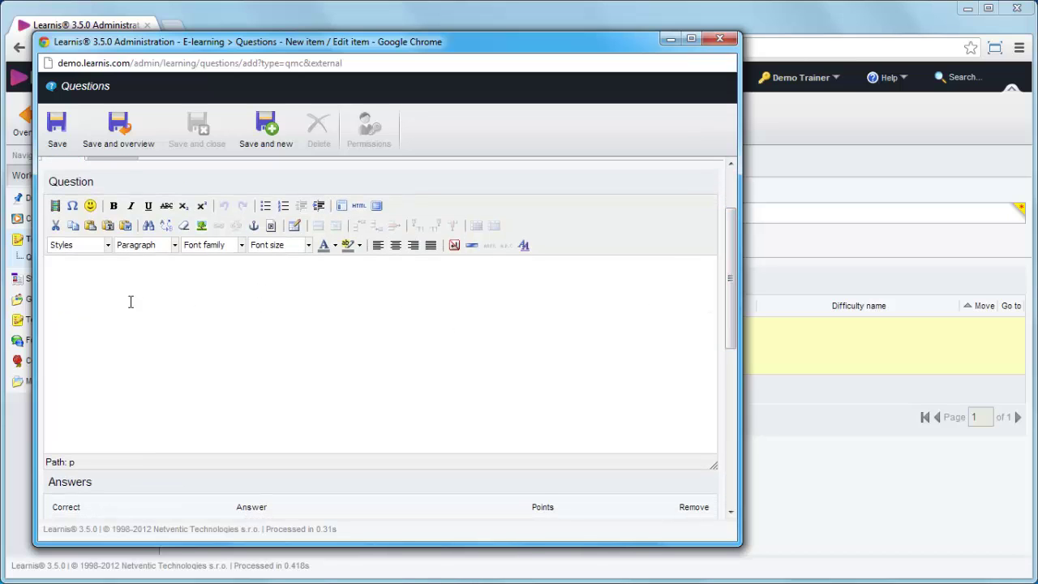
type("What are the possibilities enabled by using Learnis LMS in course authoring and learning content distribution?")
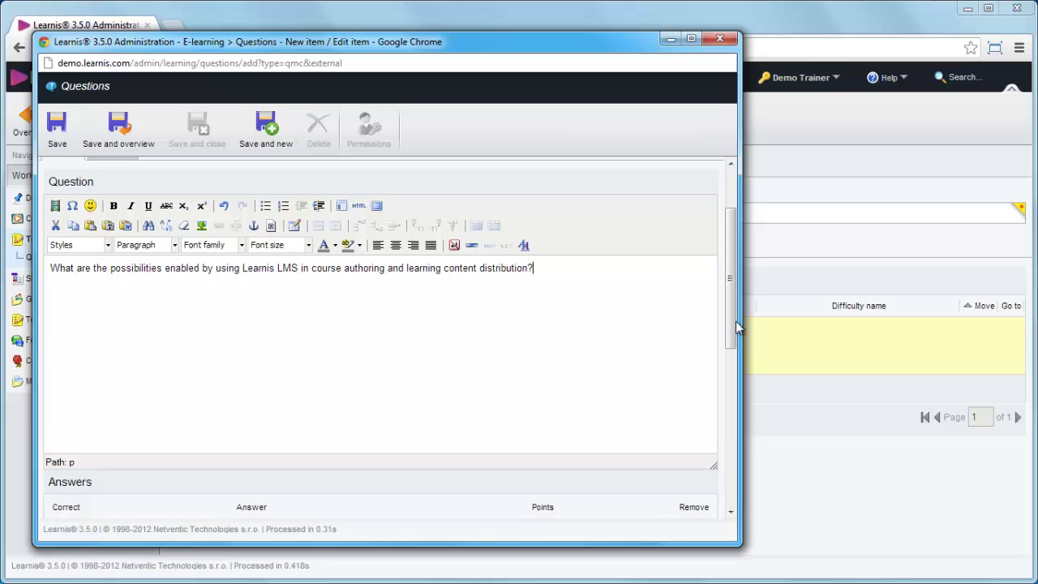
Enter "Create courses within LMS using browser" and "Import courses from SCORM and PowerPoint prezentations" as the first two answers.
left_click_drag(732, 324, 735, 445)
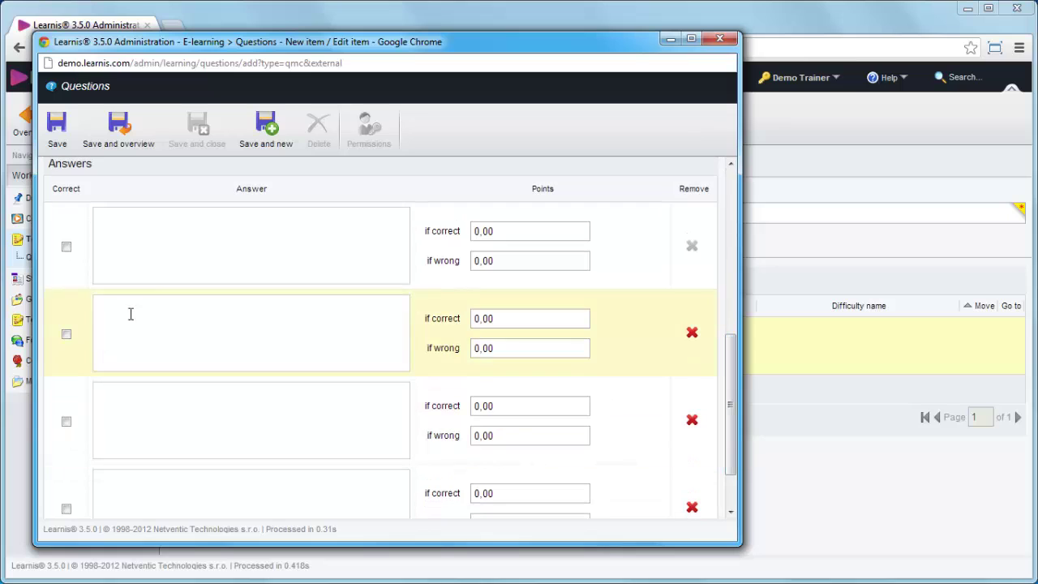
left_click(140, 236)
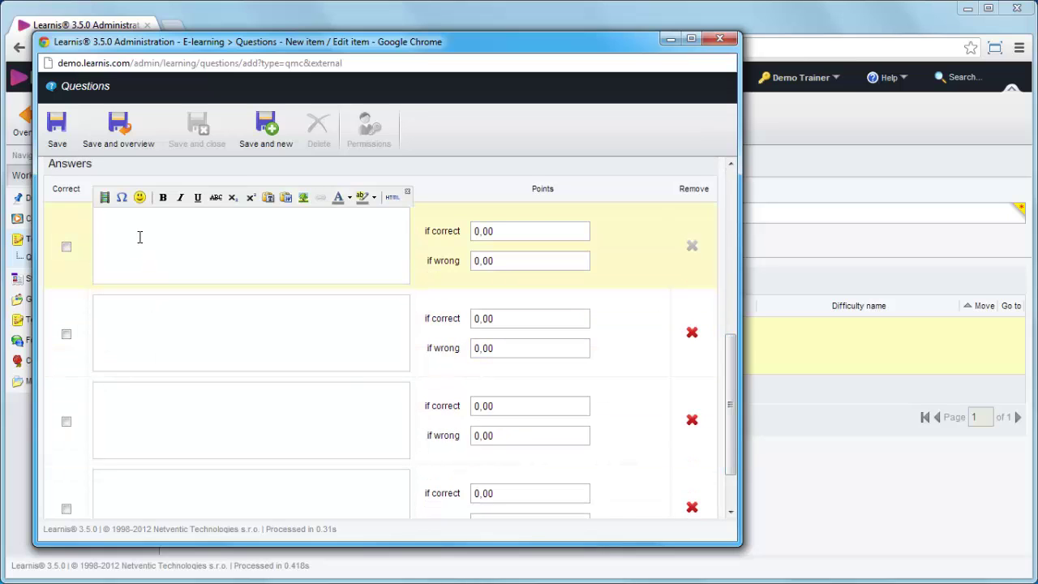
type("Create courses within LMS using browser")
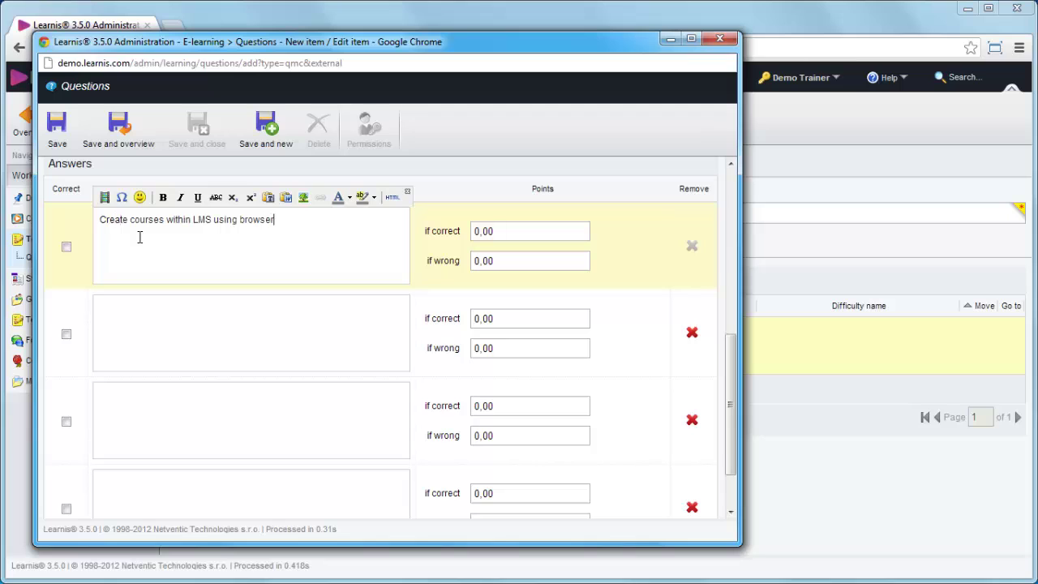
left_click(158, 315)
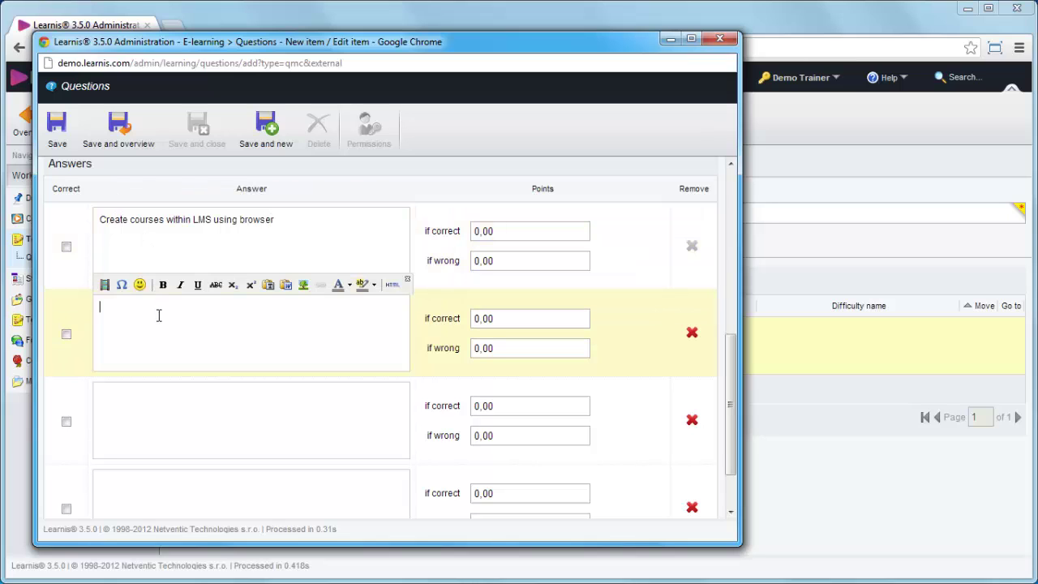
type("Import courses from SCORM and PowerPoint prezentations")
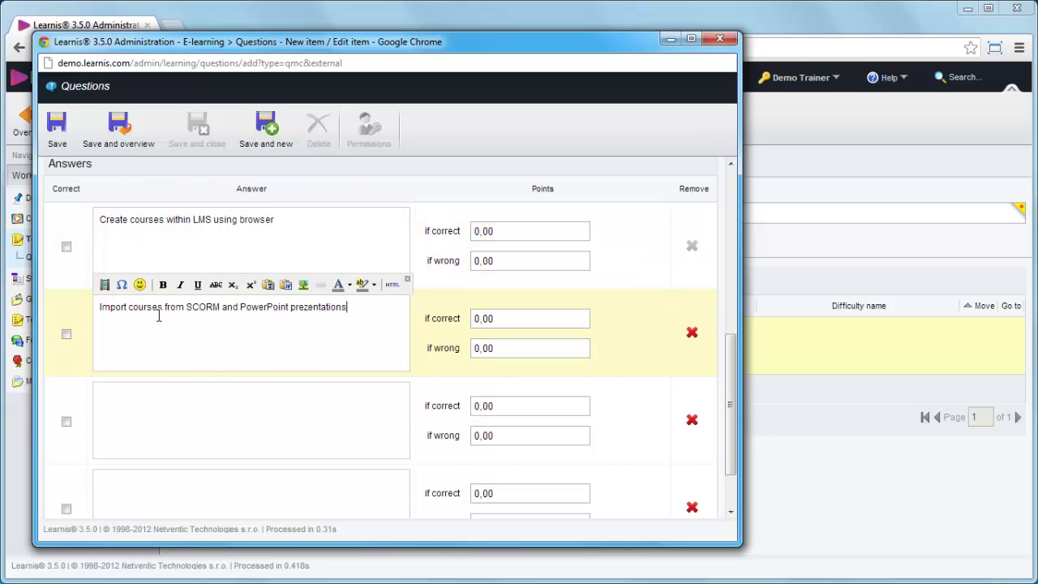
Enter answer three "Distribute learning content to your learners no matter where they are" and answer four "Learnis LMS is not able to serve any of theese features".
left_click(163, 417)
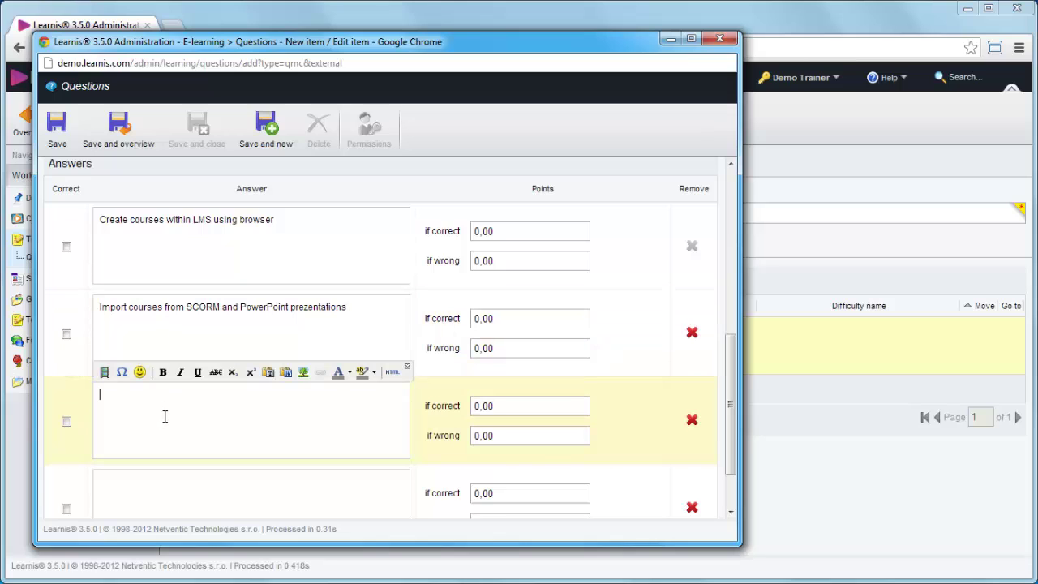
type("Distribute learning content to your learners no matter where they are")
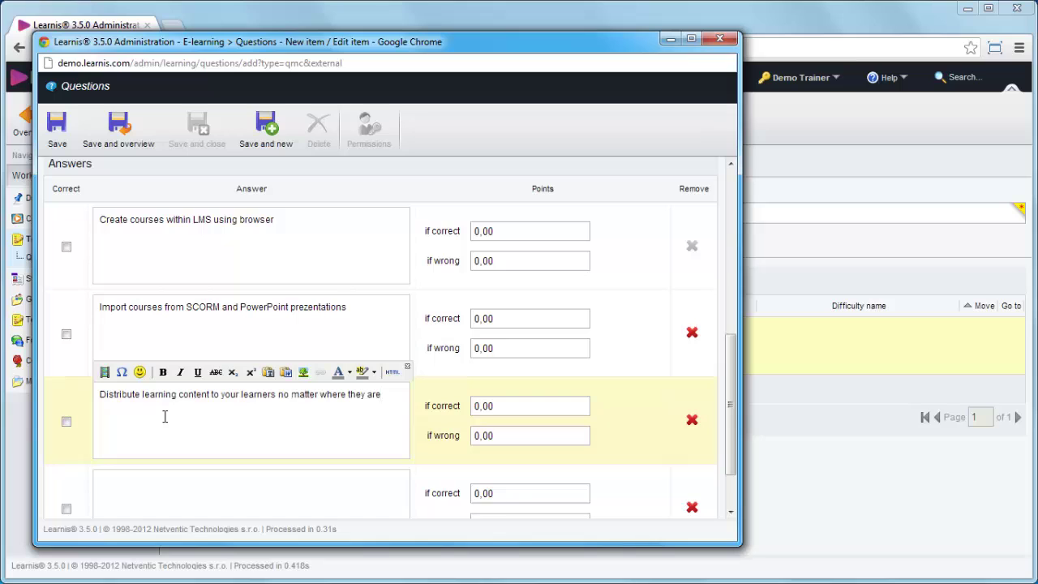
scroll(165, 416, "down", 1)
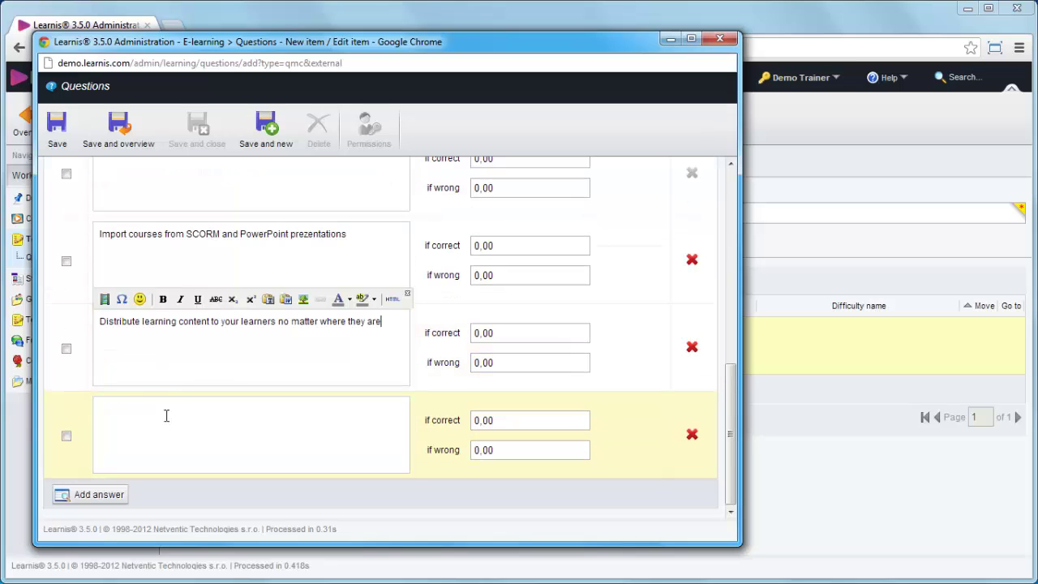
left_click(162, 420)
type("Learnis LMS is not able to serve any of theese features")
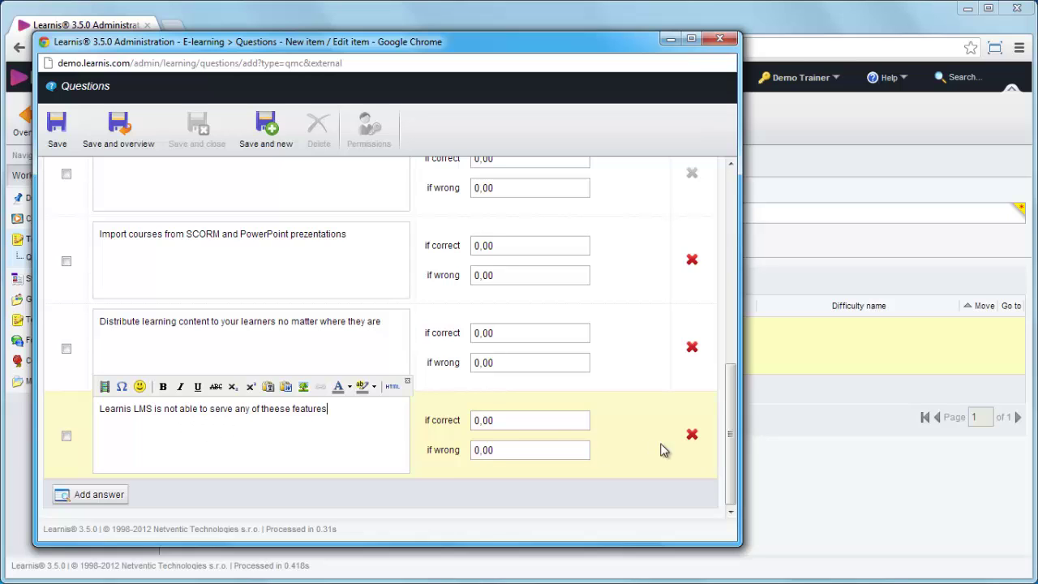
Mark the first two answers, about creating and importing courses, as correct and award each 1 point if correct.
left_click_drag(730, 452, 732, 398)
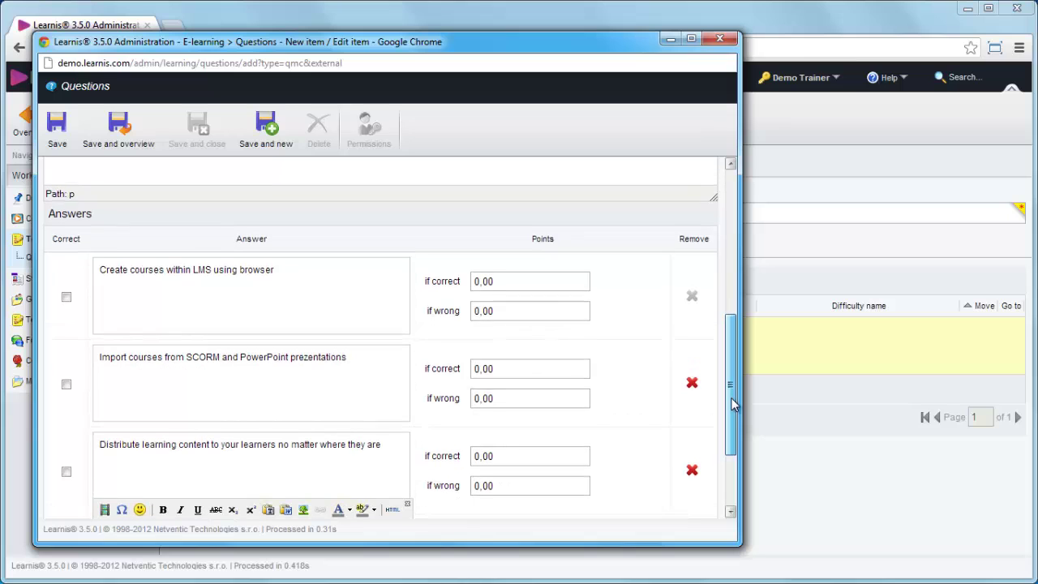
left_click(189, 287)
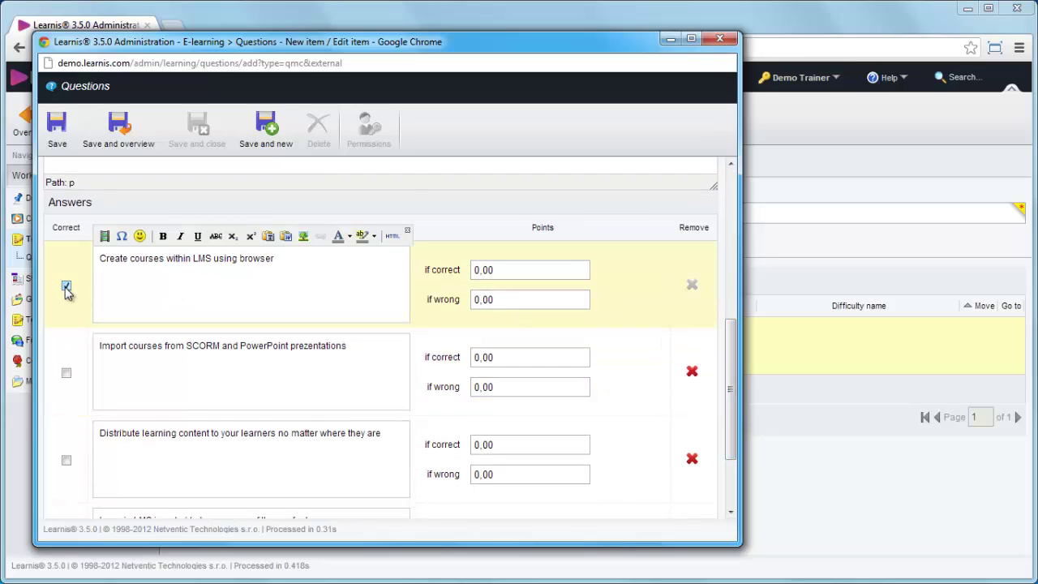
left_click(503, 273)
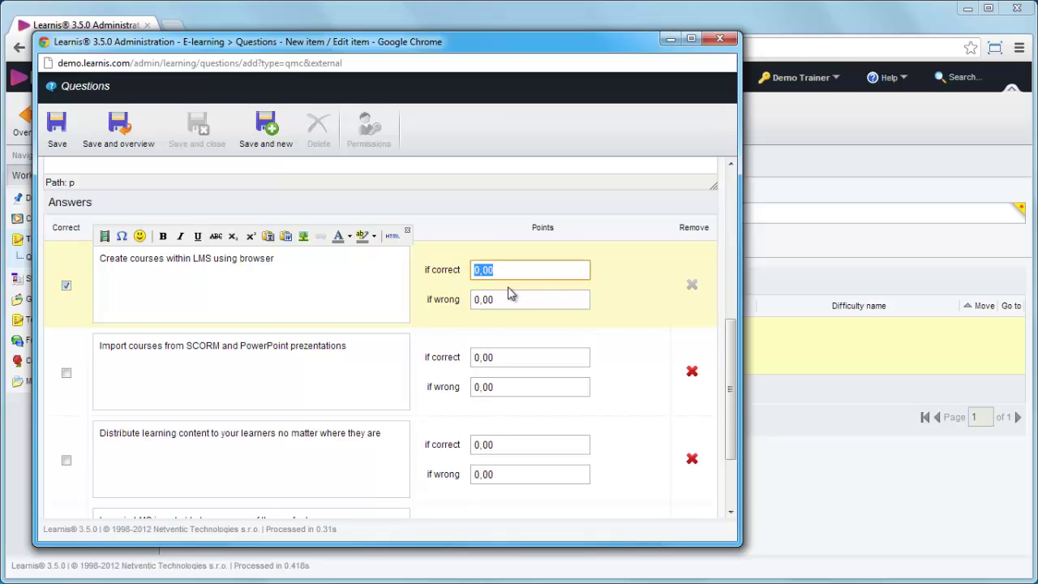
type("1")
left_click(254, 354)
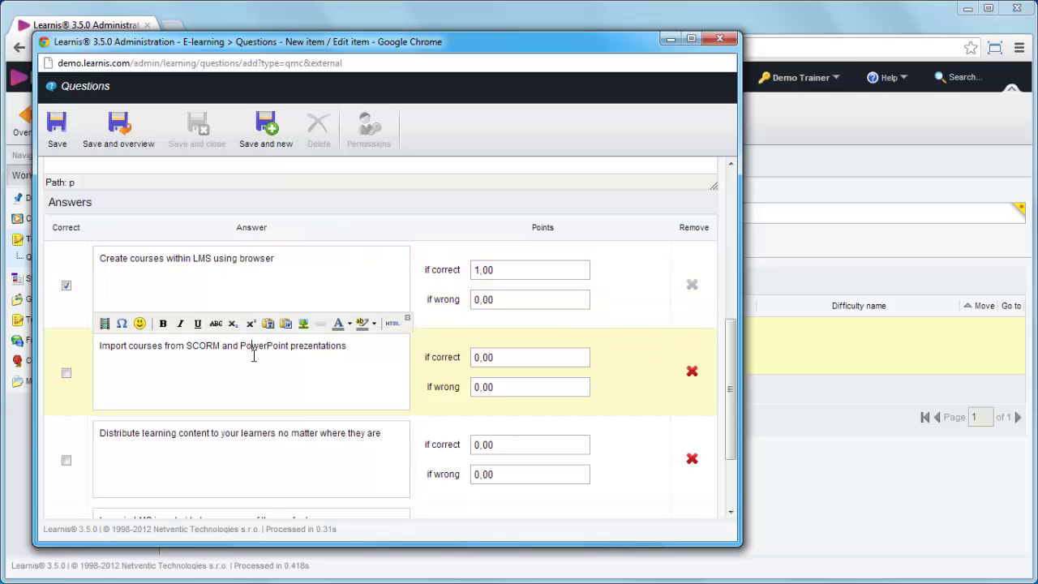
left_click(67, 373)
left_click(497, 362)
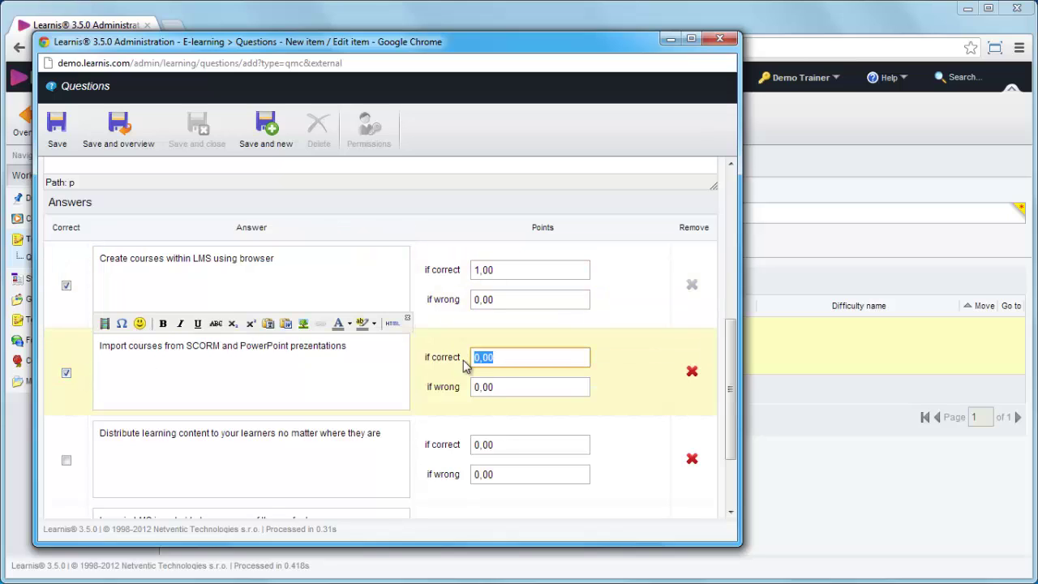
type("1,00")
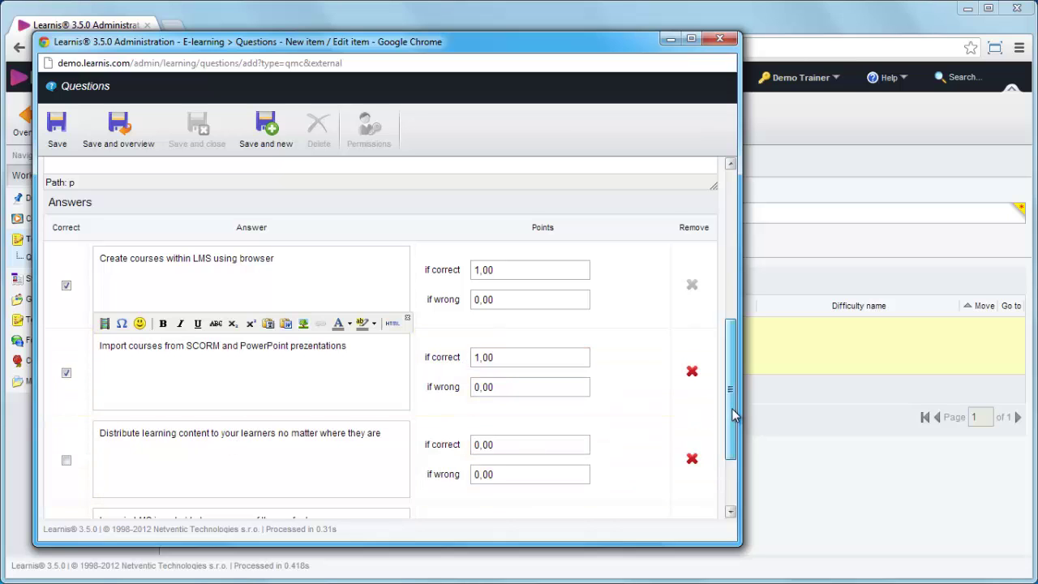
Mark the third answer, about distributing learning content, as correct and award it 1,00 point if correct.
left_click_drag(733, 416, 732, 449)
left_click(161, 341)
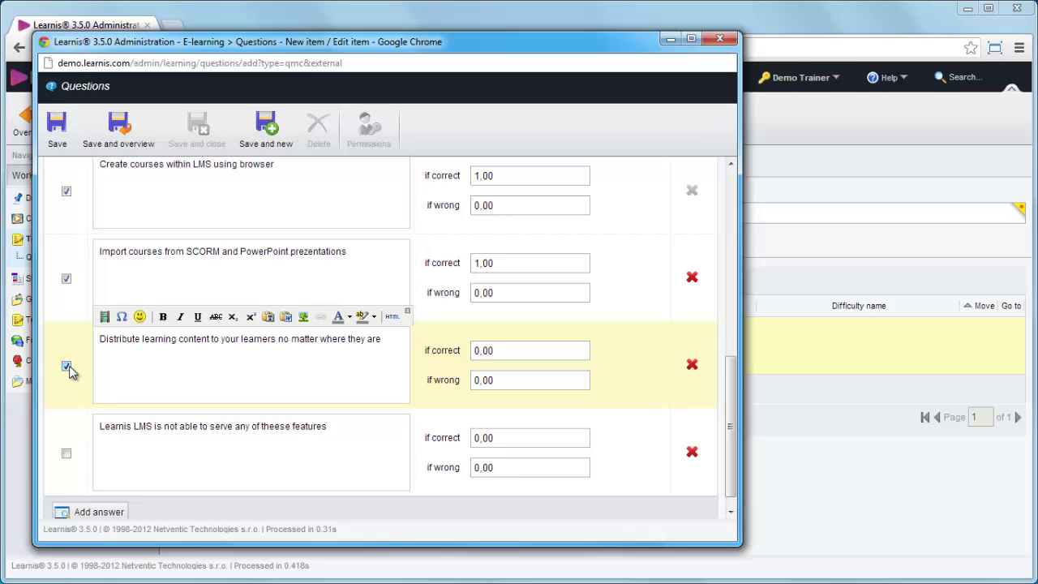
left_click(508, 350)
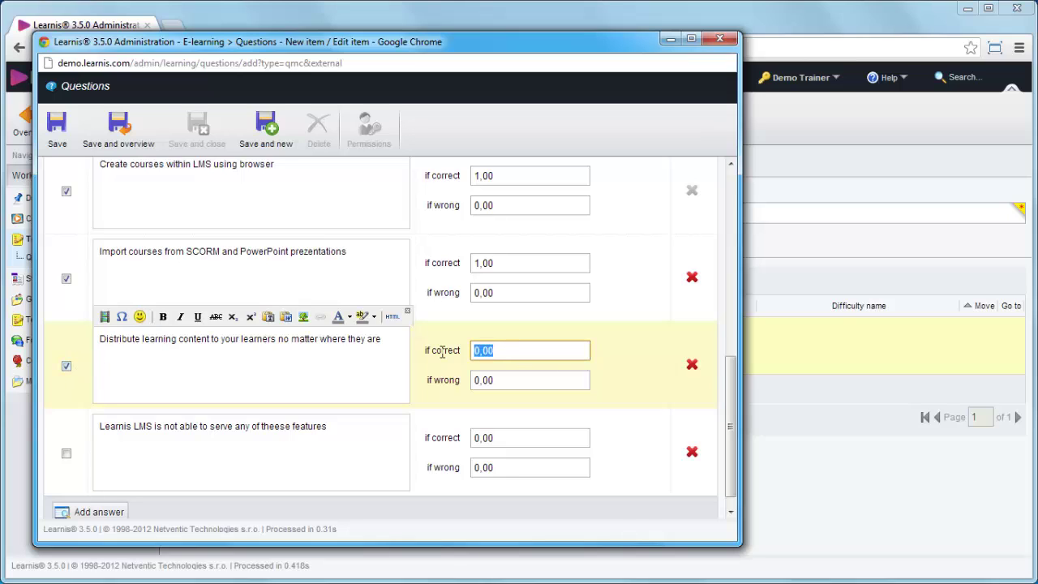
type("1,00")
scroll(730, 454, "down", 1)
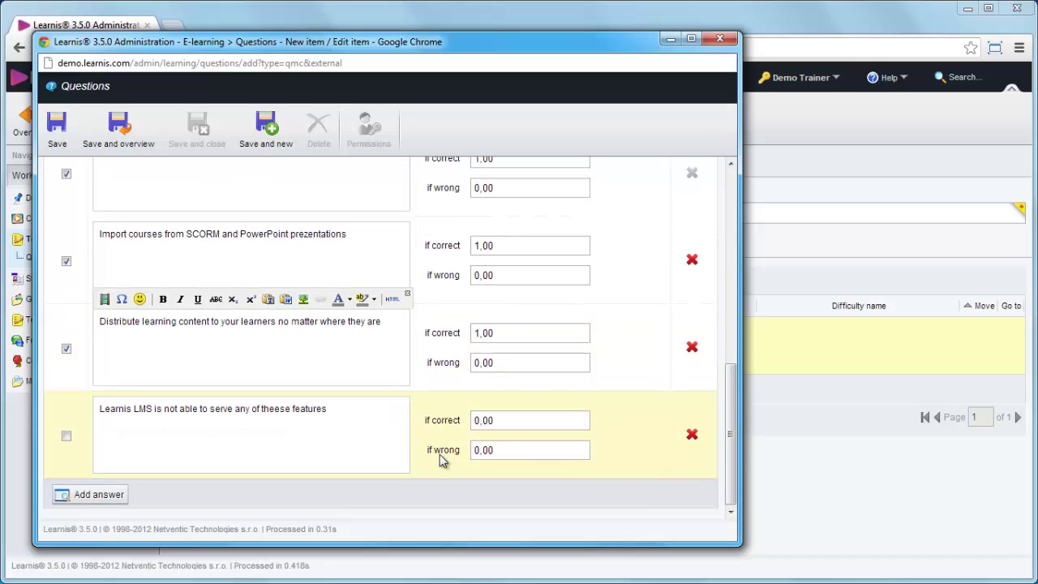
left_click(230, 412)
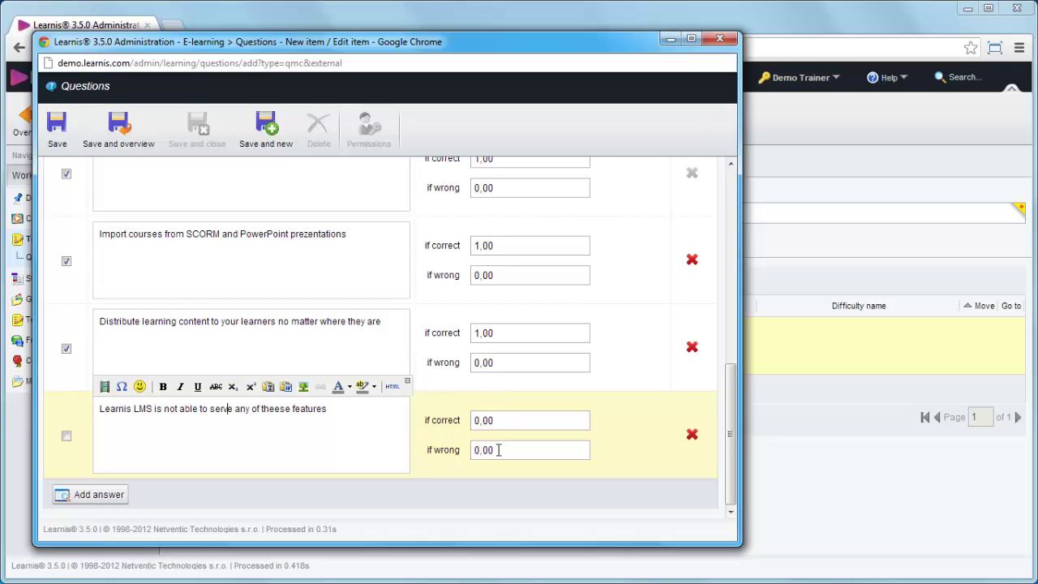
Save the multiple choice question and load both the multiple choice and single choice questions into the test.
left_click_drag(728, 454, 734, 243)
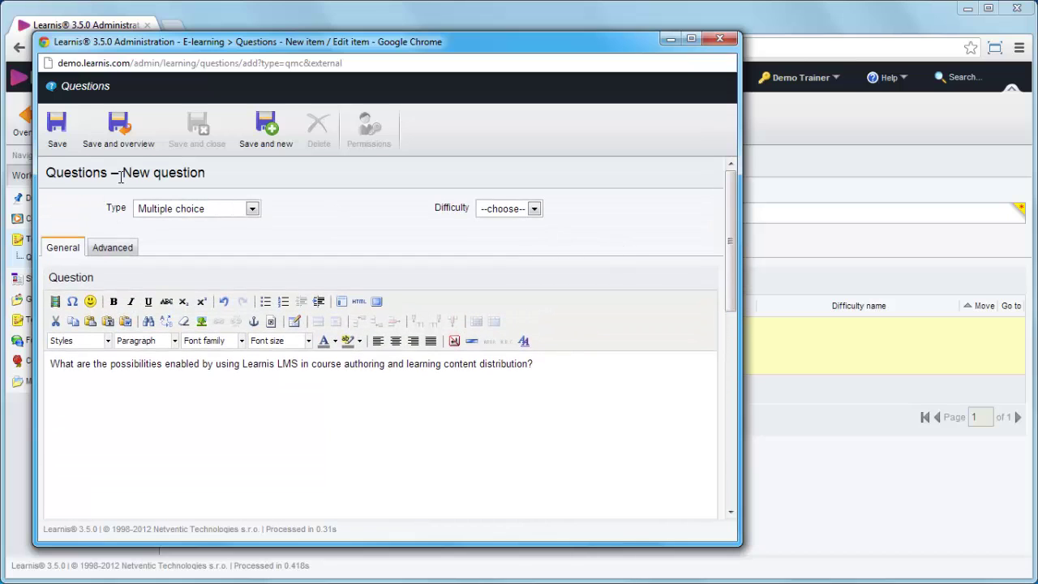
left_click(128, 145)
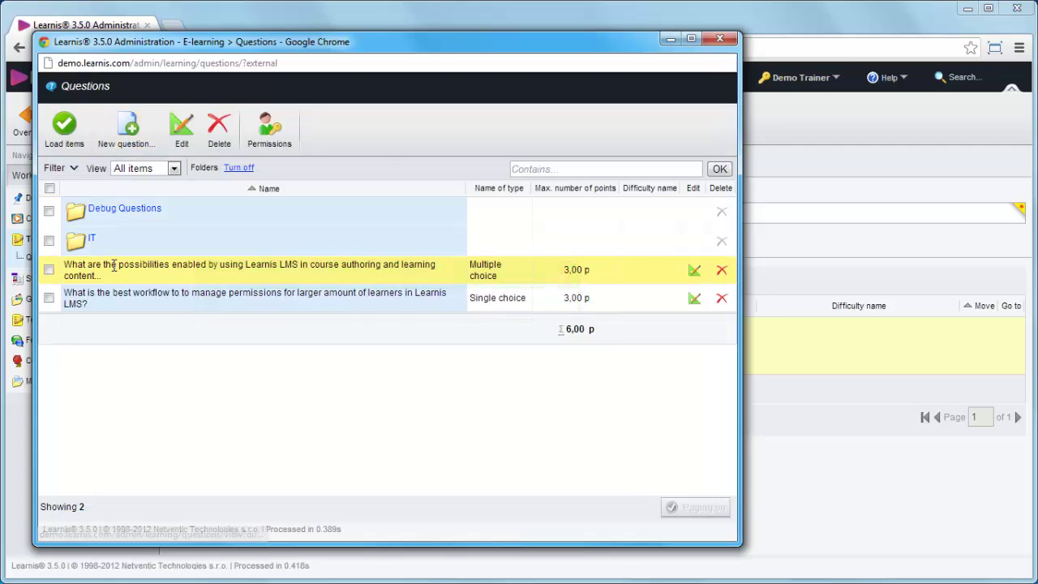
left_click(48, 270)
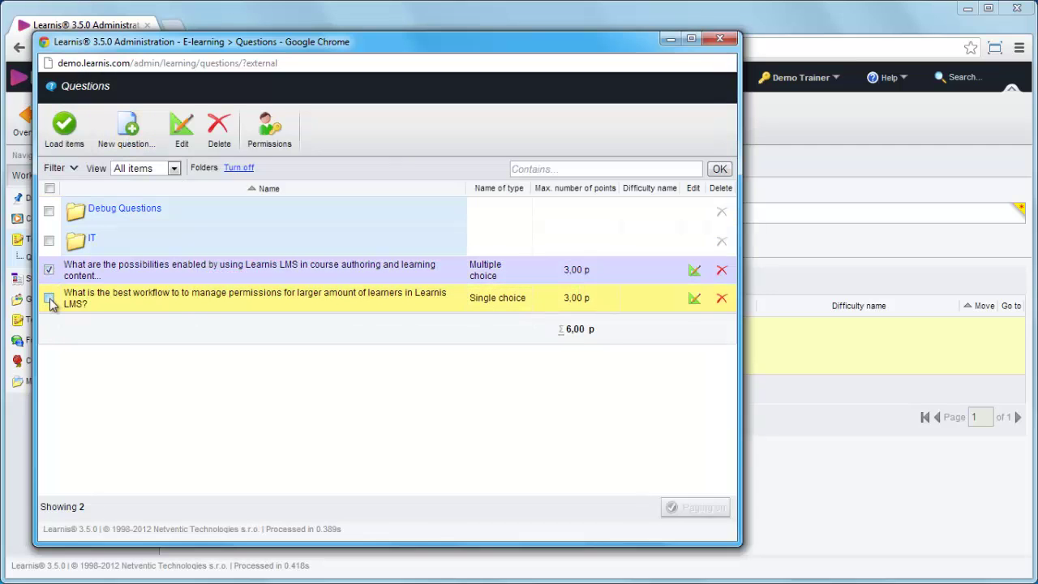
left_click(50, 299)
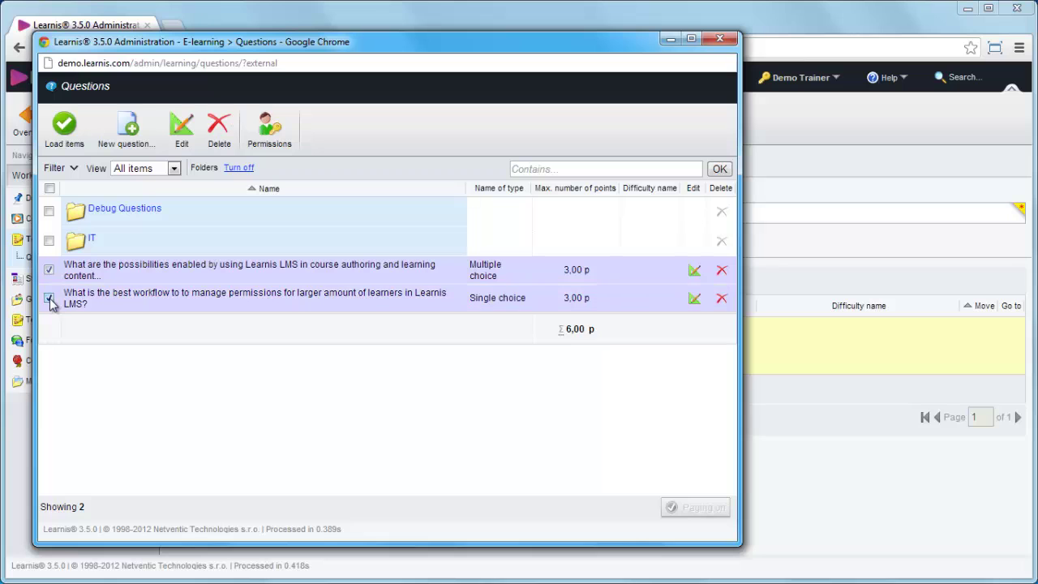
left_click(64, 138)
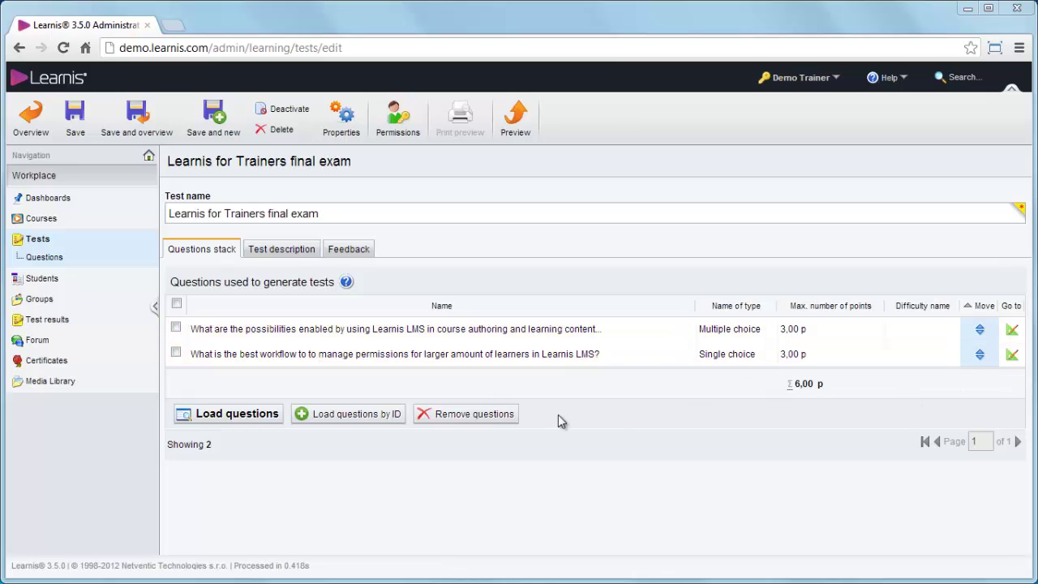
Set success feedback "Well done! You are the true Learnis guru." and failure feedback "Never mind. You can go trough course one more time and try again.".
left_click(348, 253)
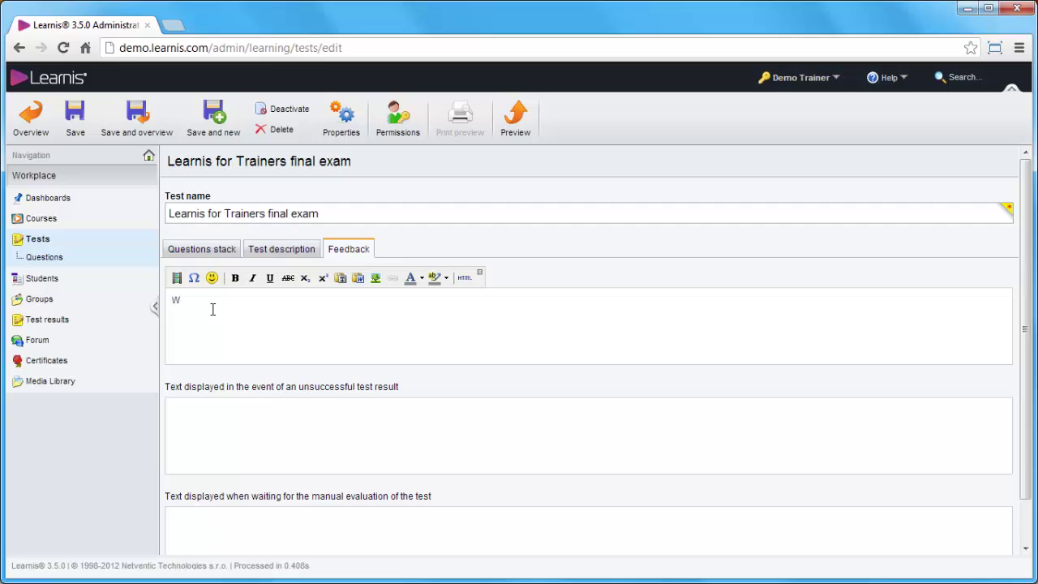
type("ell done! You are the true Learnis guru.")
left_click(227, 421)
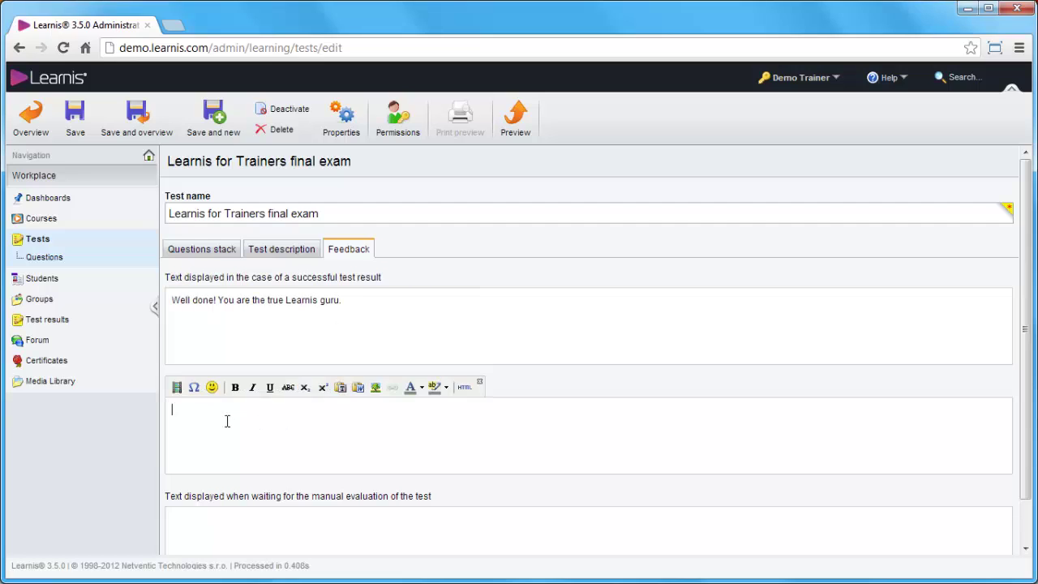
type("Never mind. You can go trough course one more time and try again.")
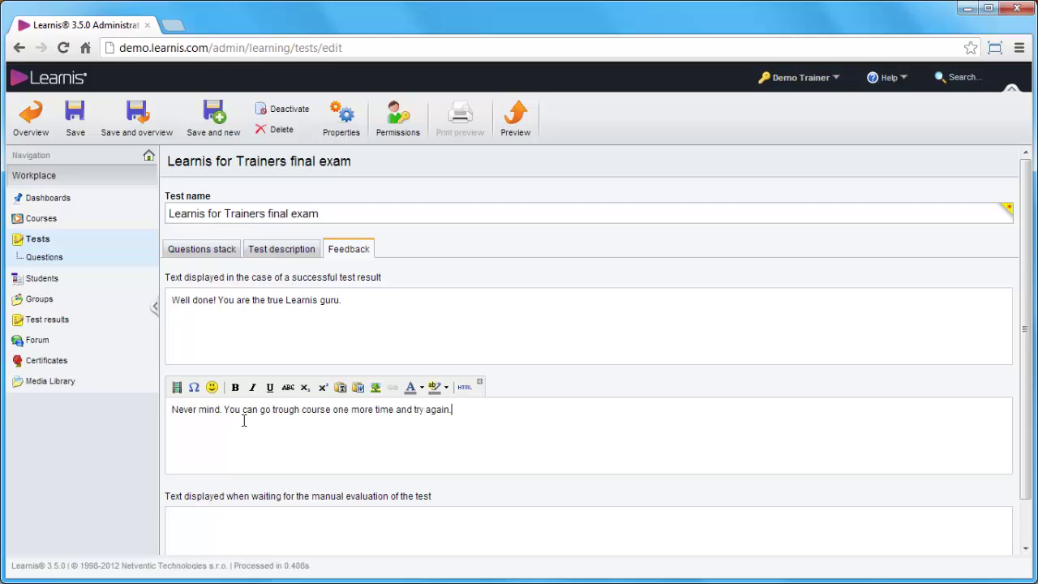
Return to the test's question stack, save the test and open its properties.
left_click(199, 256)
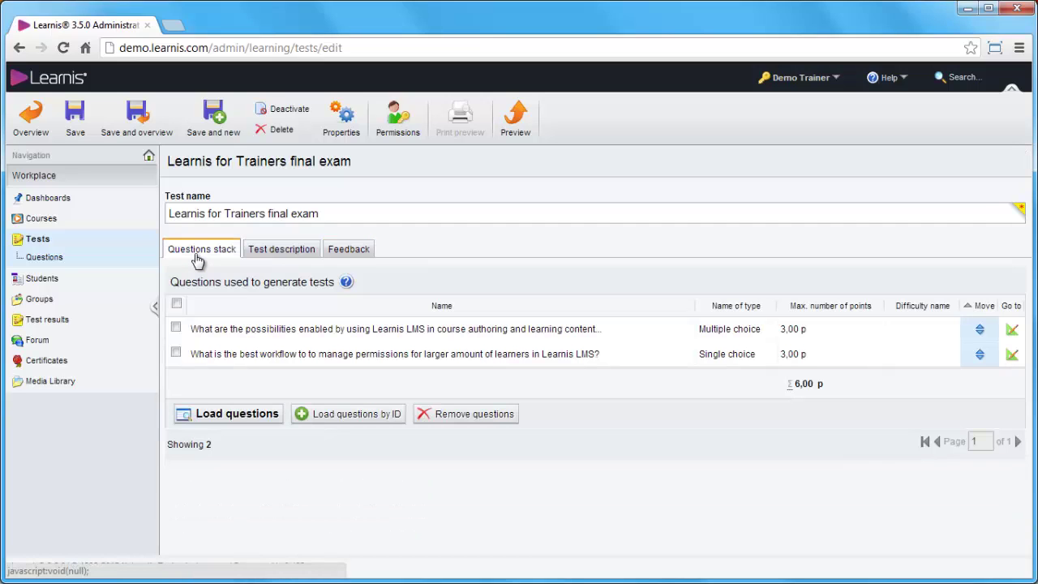
left_click(75, 117)
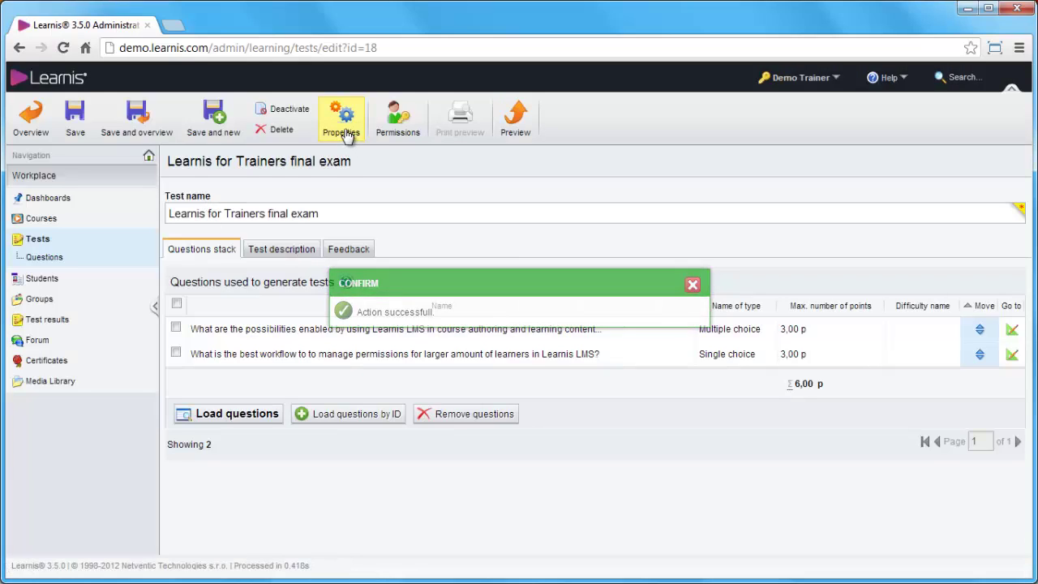
left_click(342, 117)
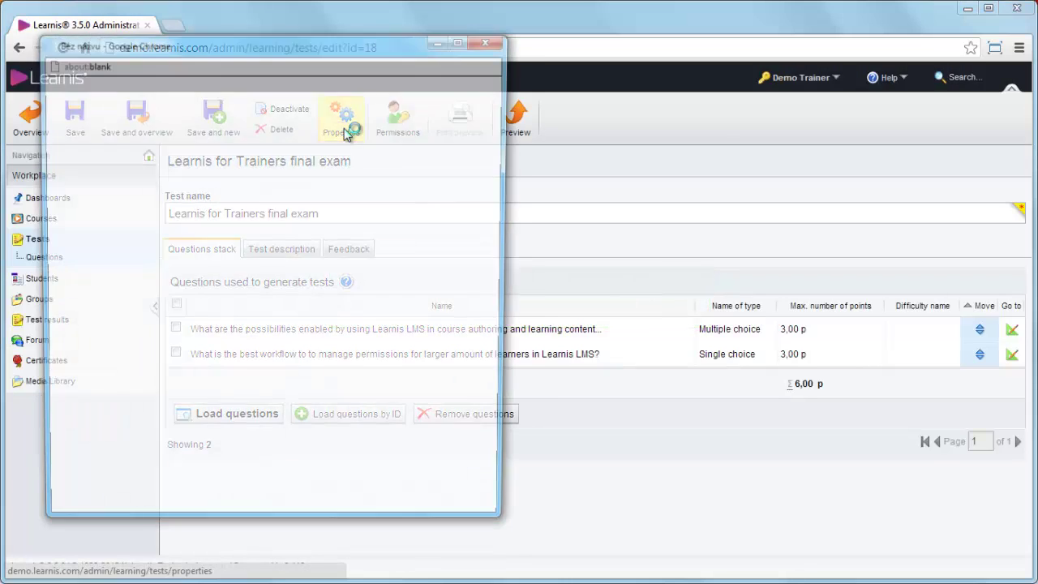
Set the test's time limit to 5 minutes and the points required to pass to 4,00.
left_click_drag(253, 231, 233, 233)
type("5")
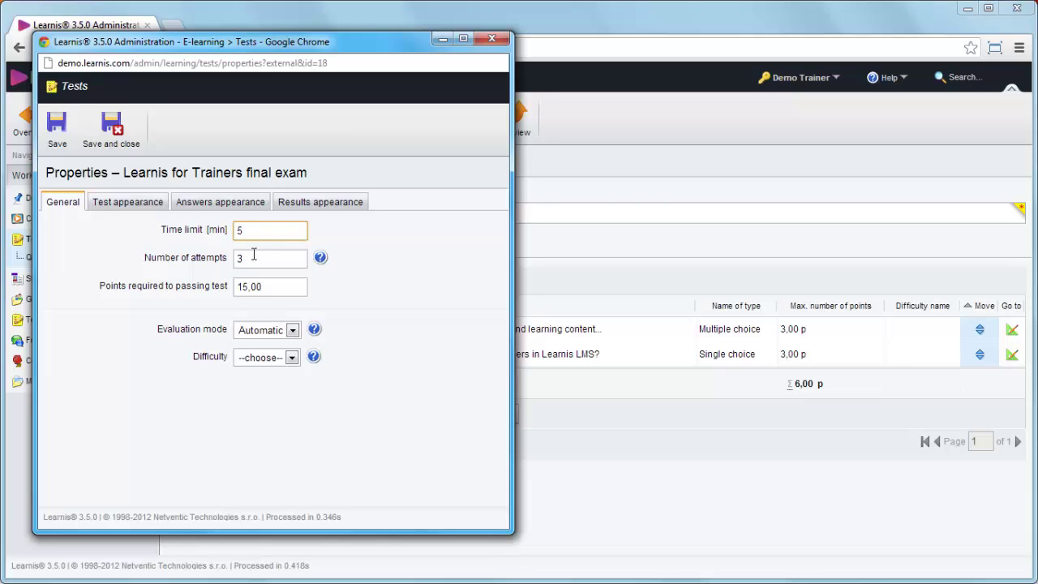
left_click(253, 259)
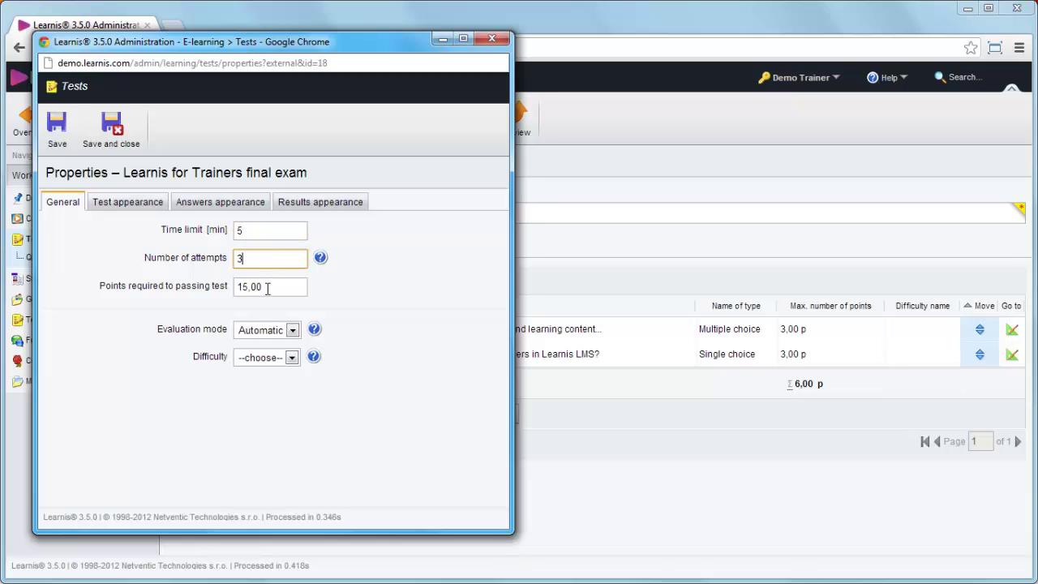
left_click_drag(268, 290, 232, 287)
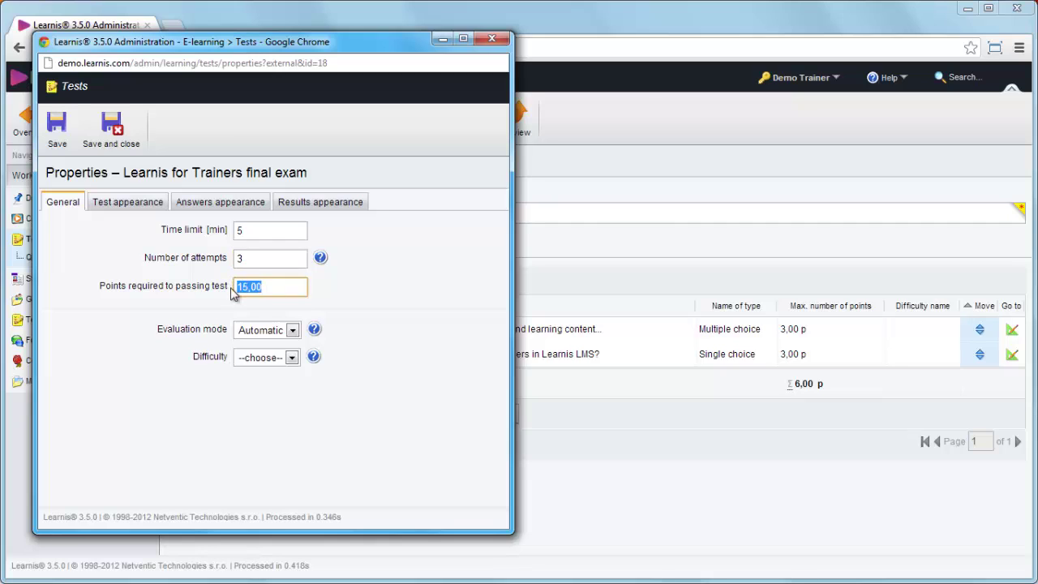
type("4.00")
left_click(355, 293)
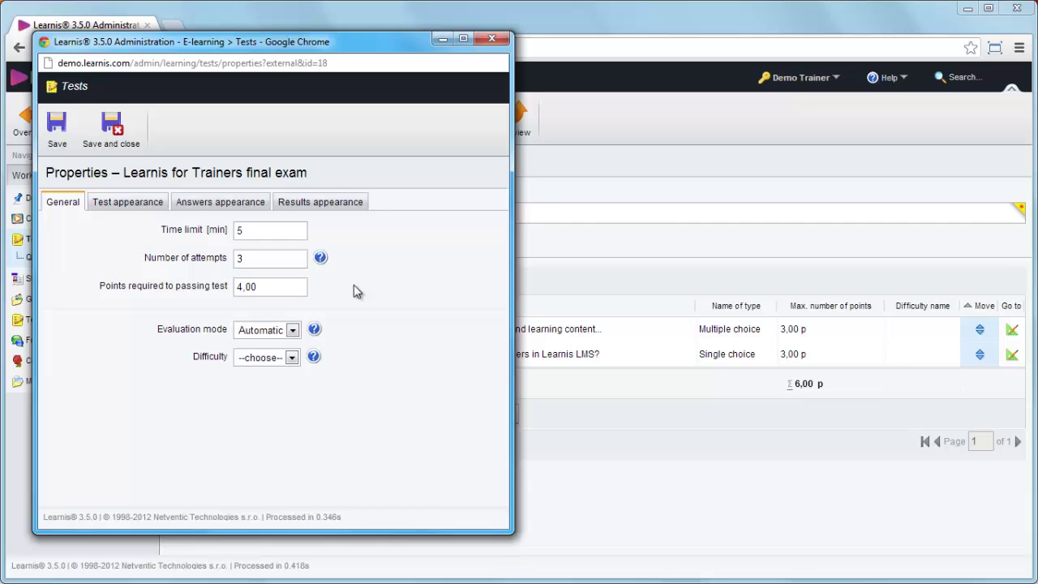
Review the evaluation mode options and the test, answers and results appearance settings, and save and close the test properties.
left_click(292, 330)
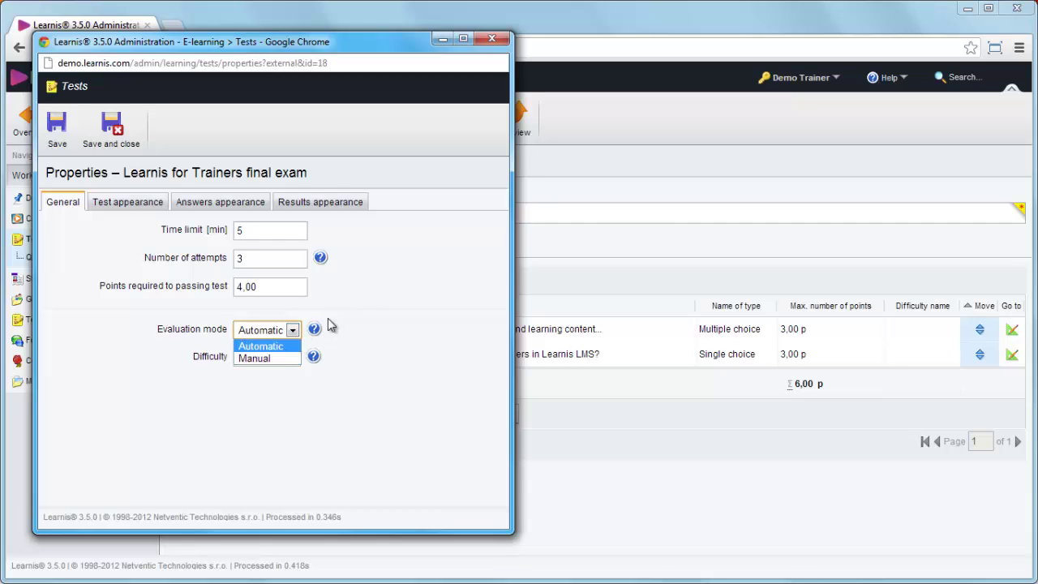
left_click(371, 314)
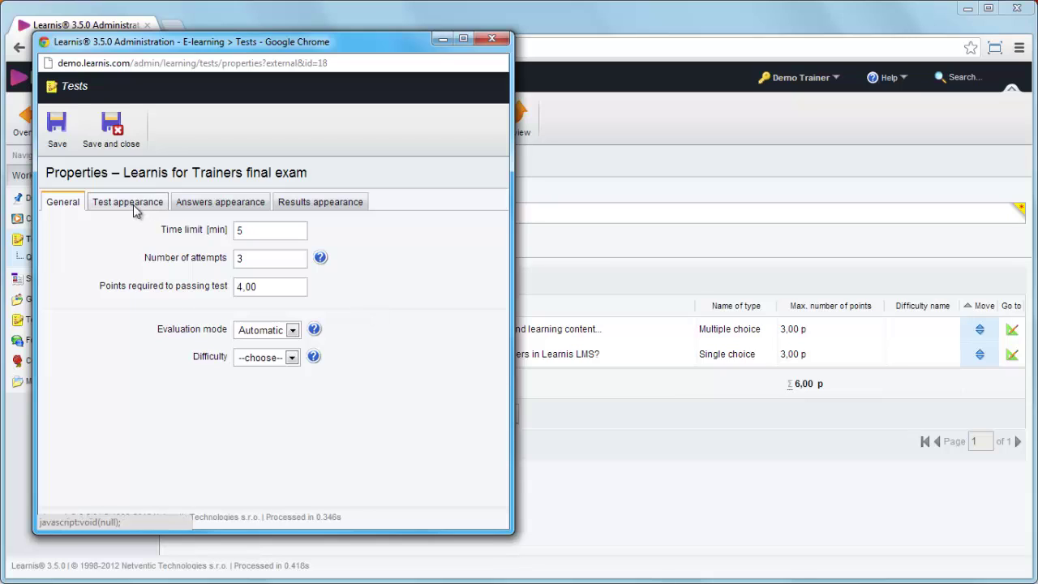
left_click(154, 208)
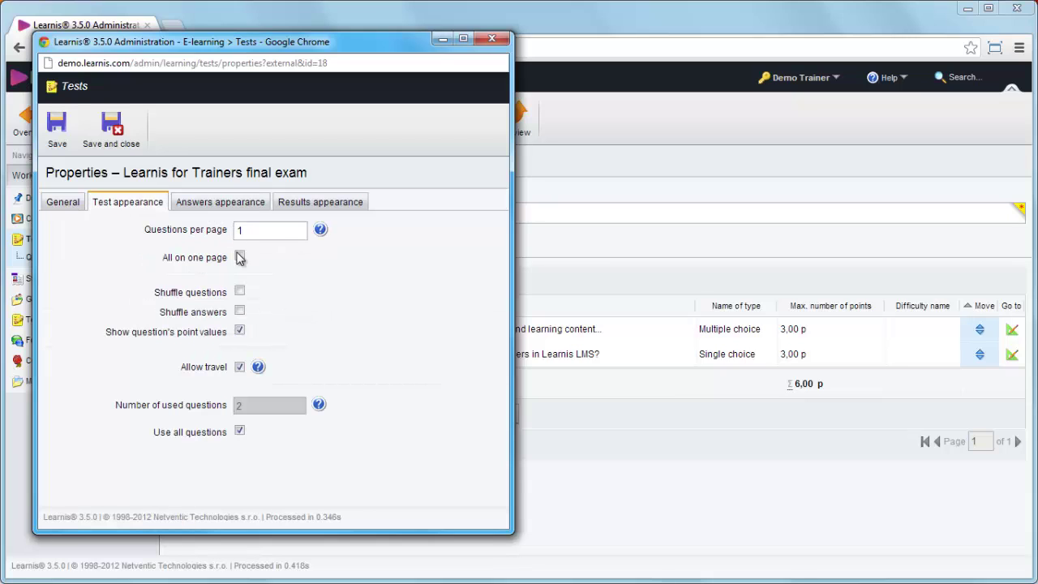
left_click(224, 207)
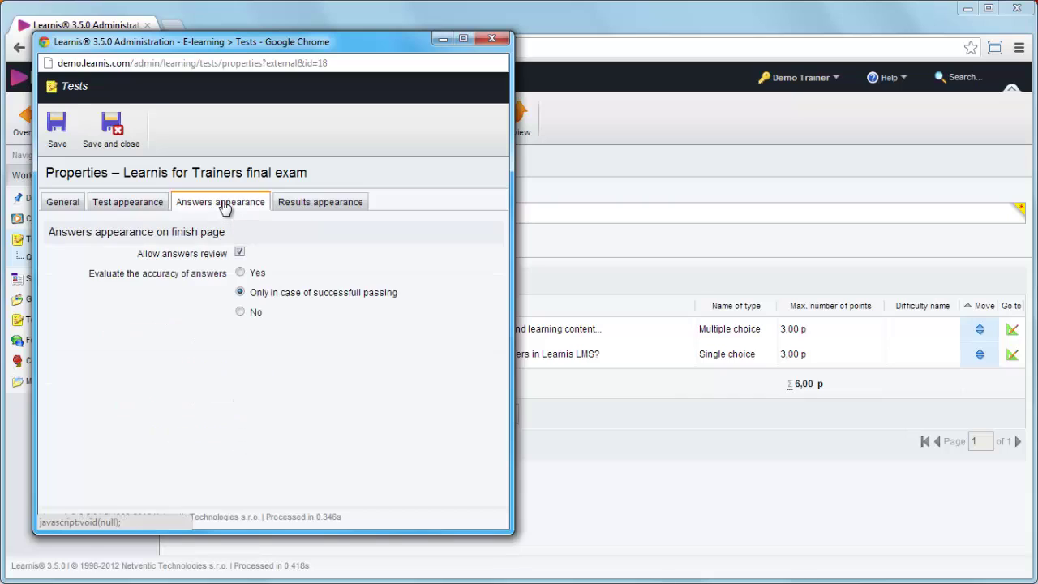
left_click(324, 208)
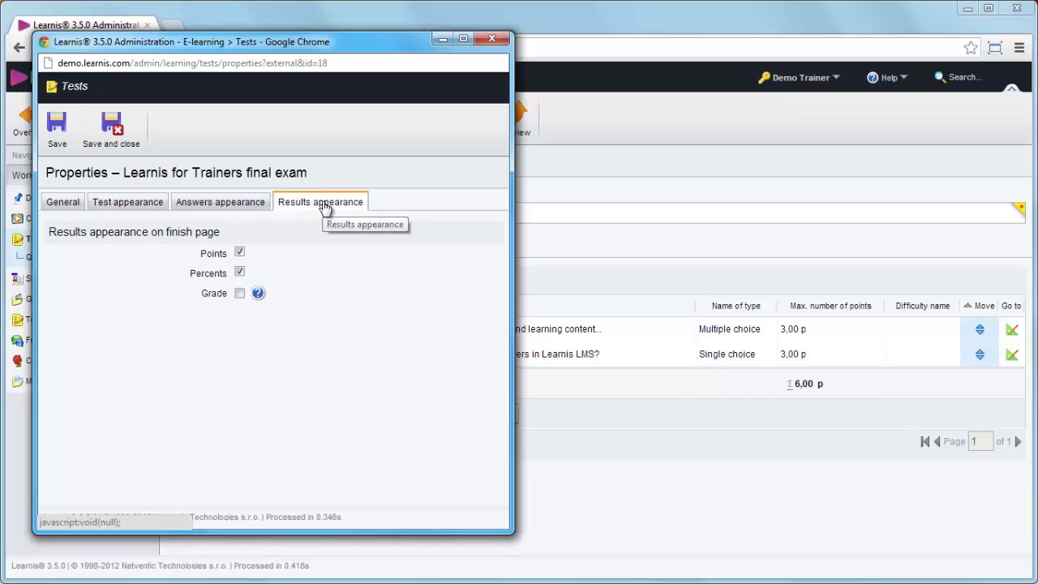
left_click(67, 206)
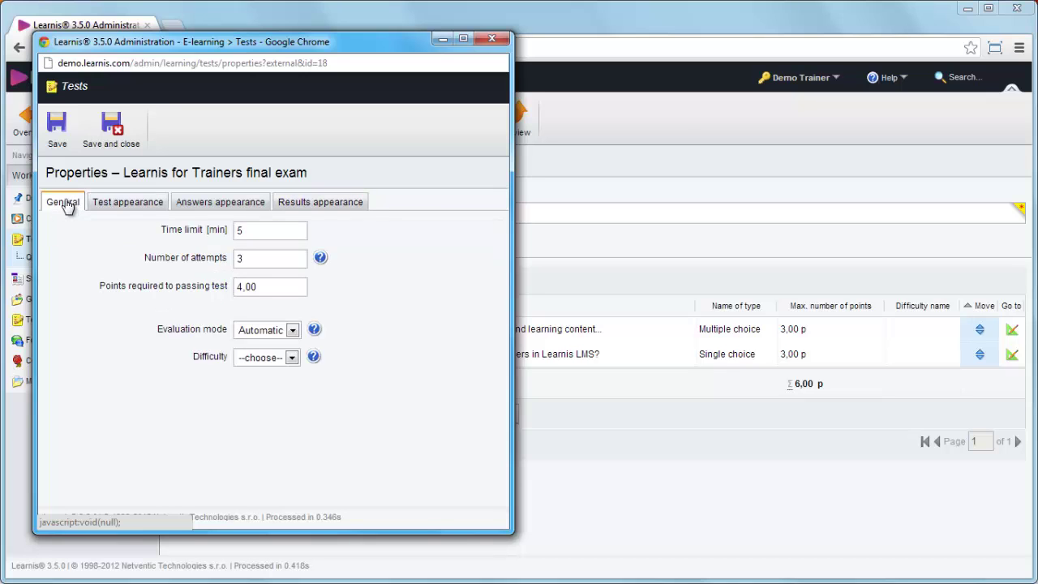
left_click(111, 141)
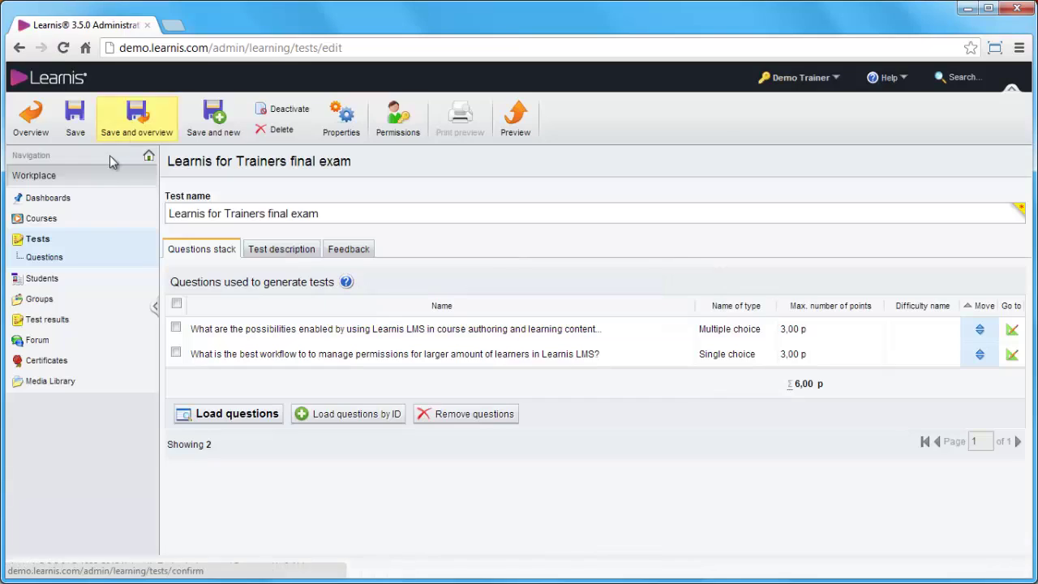
Open the "Learning the basics" course for editing from the courses overview.
left_click(65, 223)
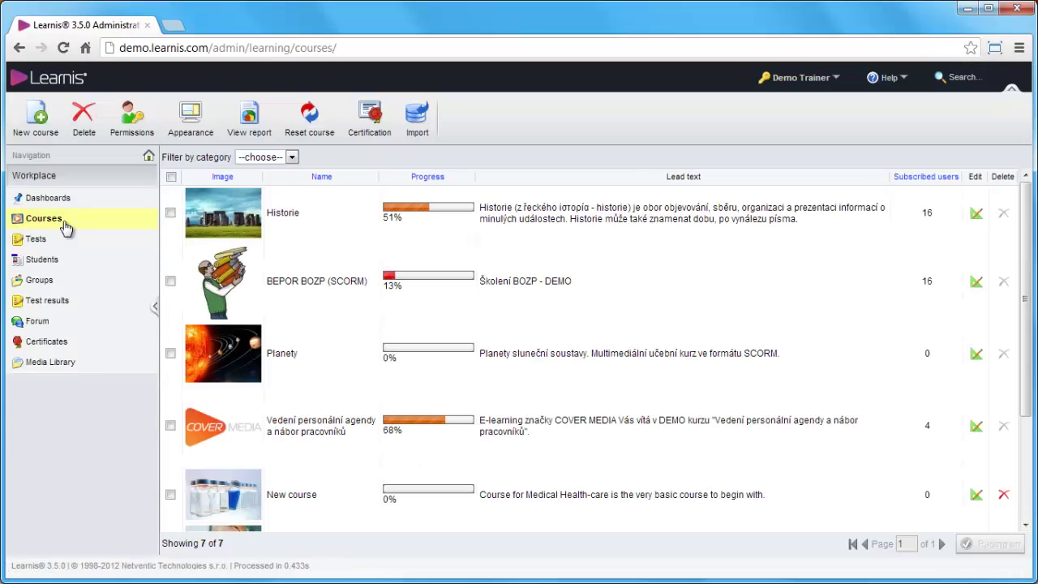
scroll(559, 324, "down", 3)
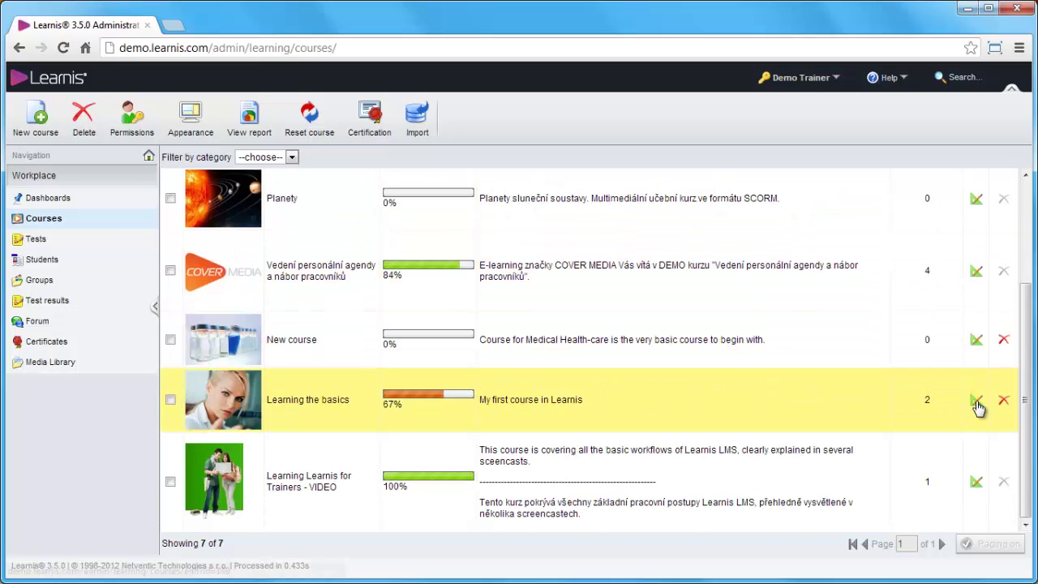
left_click(976, 403)
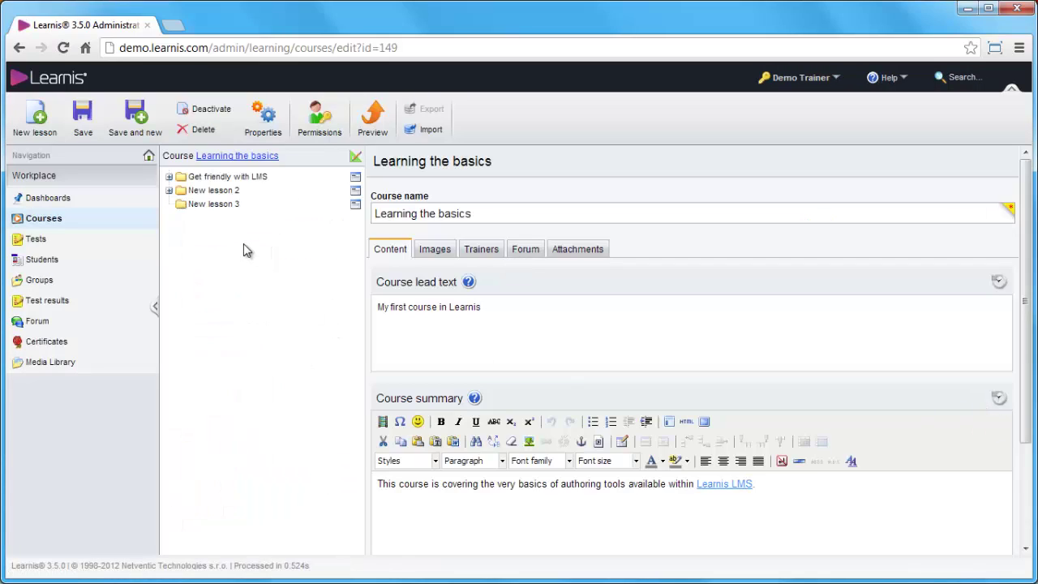
Add a new lesson named "Final exam" to the course with the content "Test yourself in the test.".
left_click(44, 130)
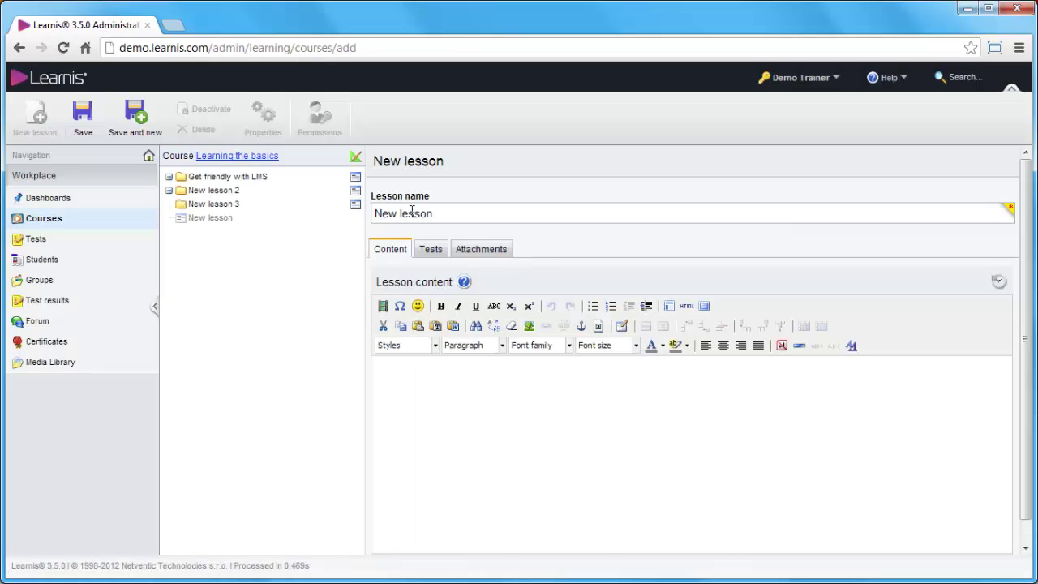
triple_click(444, 213)
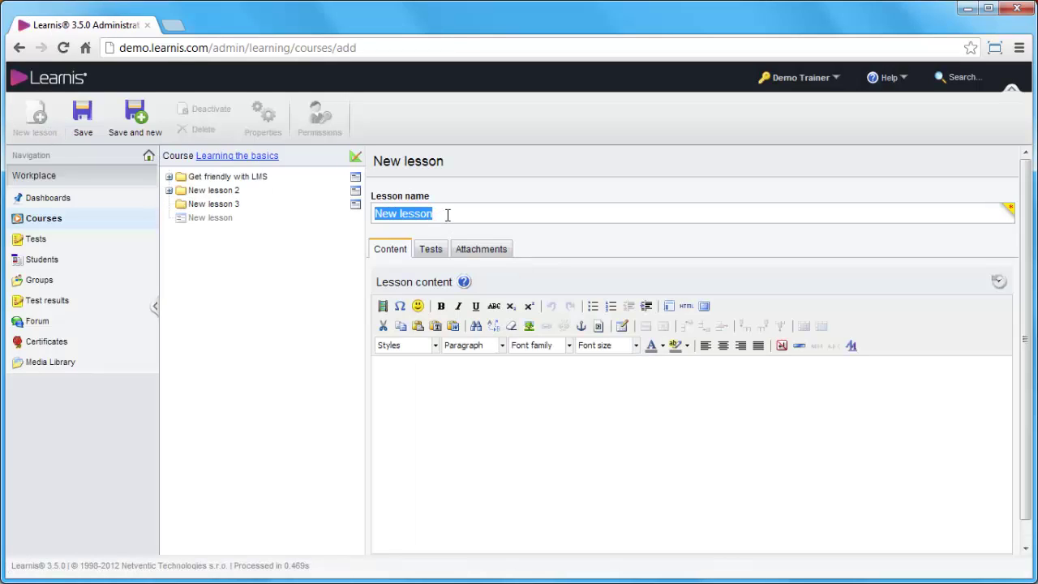
type("Final exam")
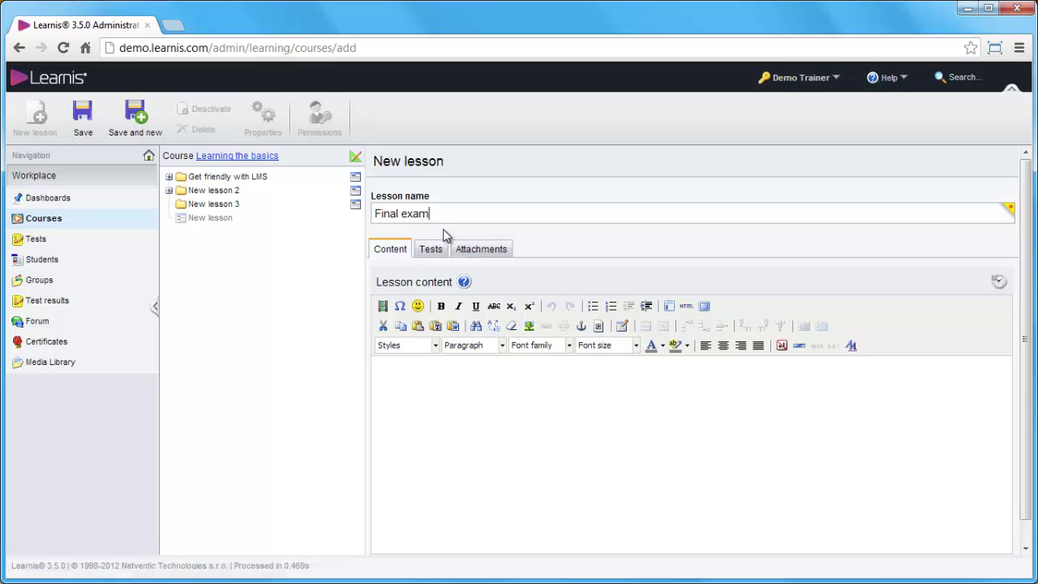
type("Test yourself in the test.")
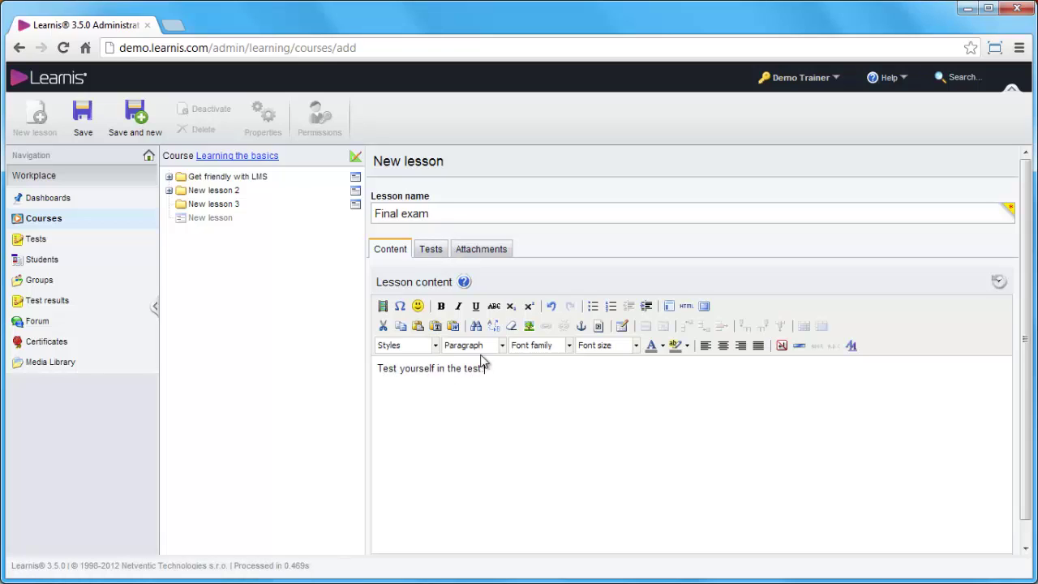
Attach the test "Learnis for Trainers final exam" to the lesson and save the lesson.
left_click(431, 249)
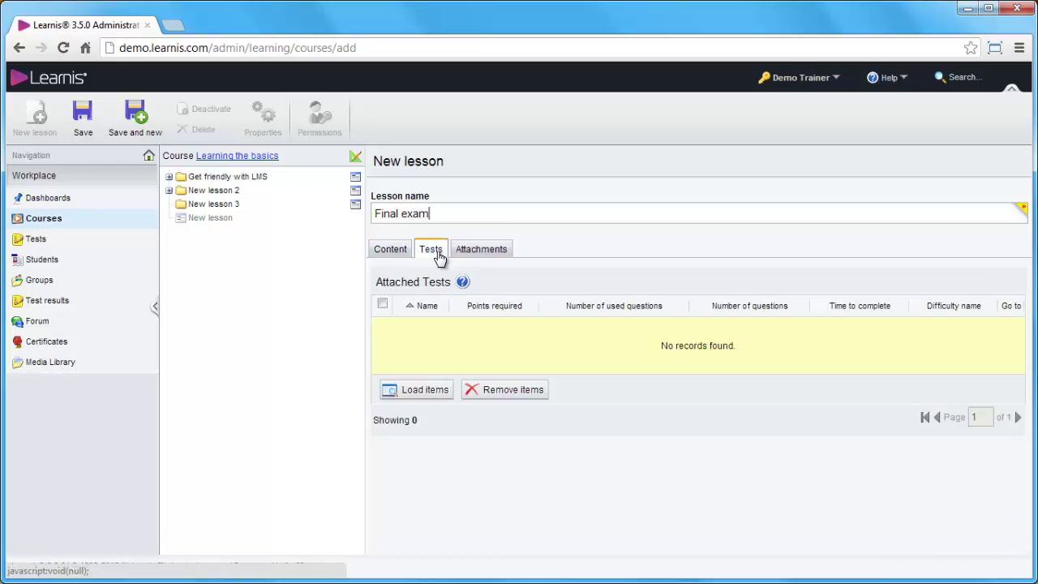
left_click(418, 393)
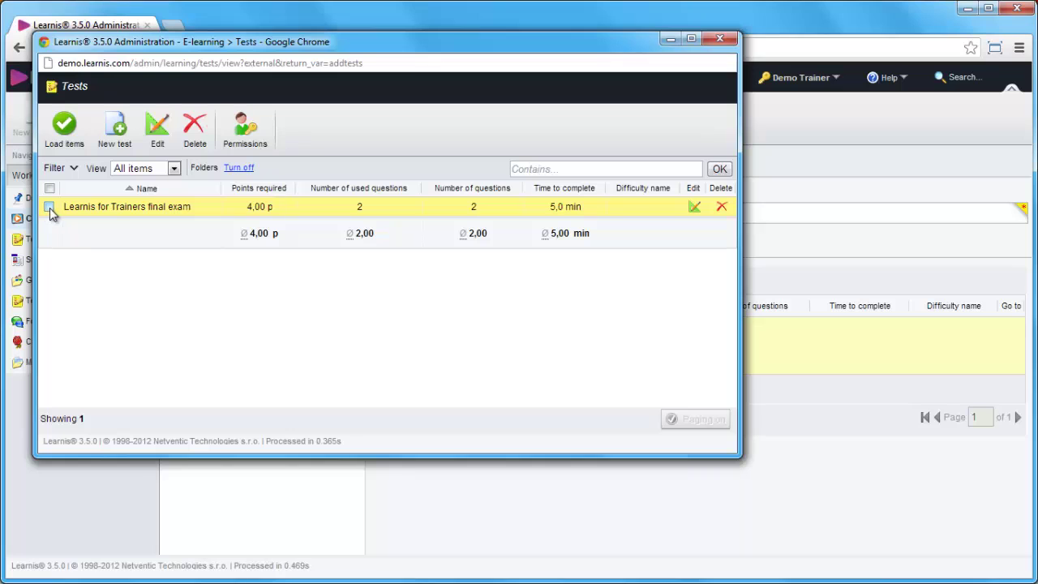
left_click(49, 208)
left_click(73, 128)
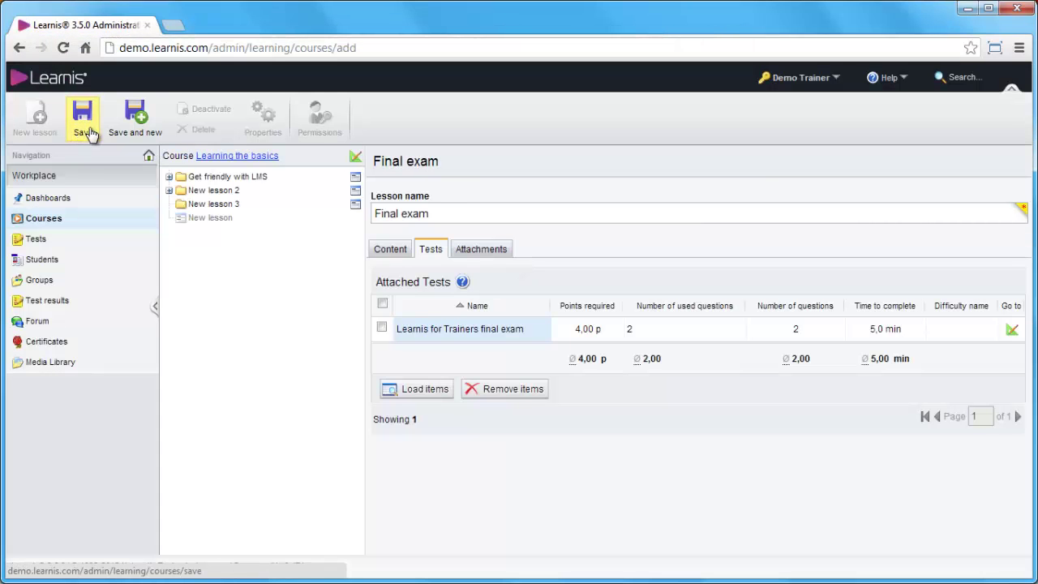
left_click(84, 121)
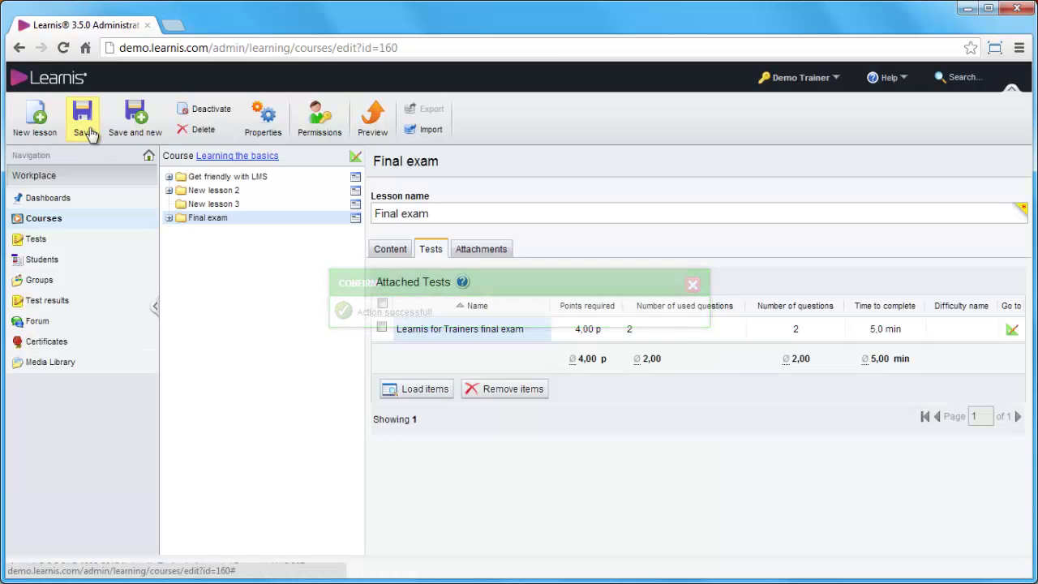
Preview the whole "Learning the basics" course, check its completion percentage and continue it from the last visited lesson.
left_click(249, 157)
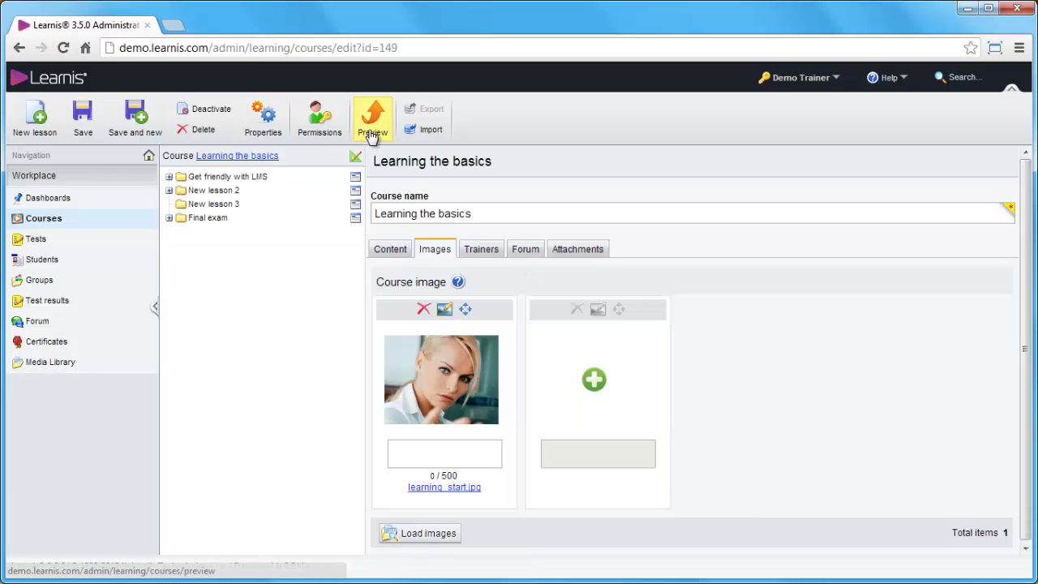
left_click(372, 133)
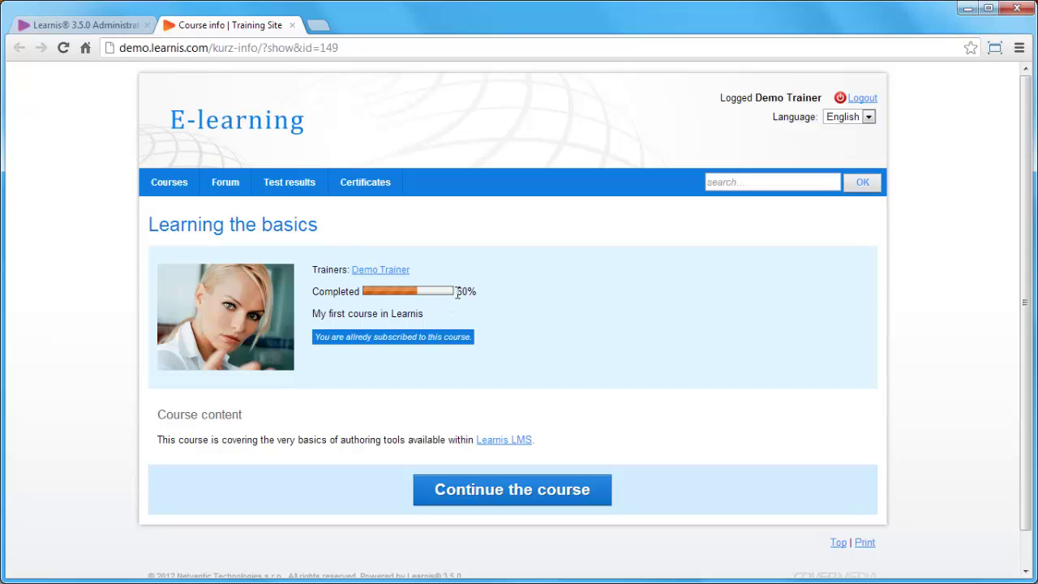
left_click_drag(458, 294, 506, 296)
left_click(499, 302)
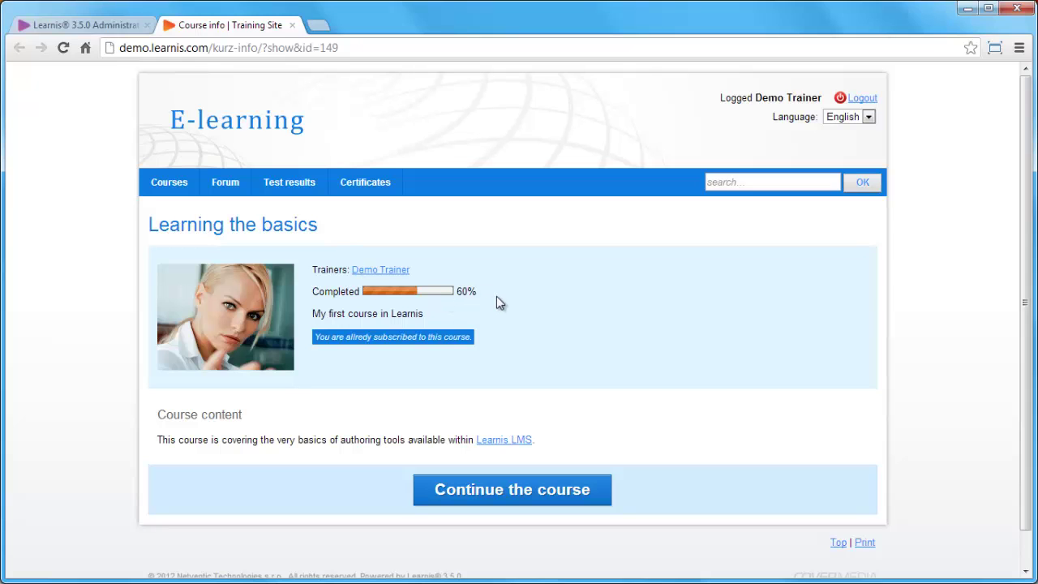
left_click(514, 489)
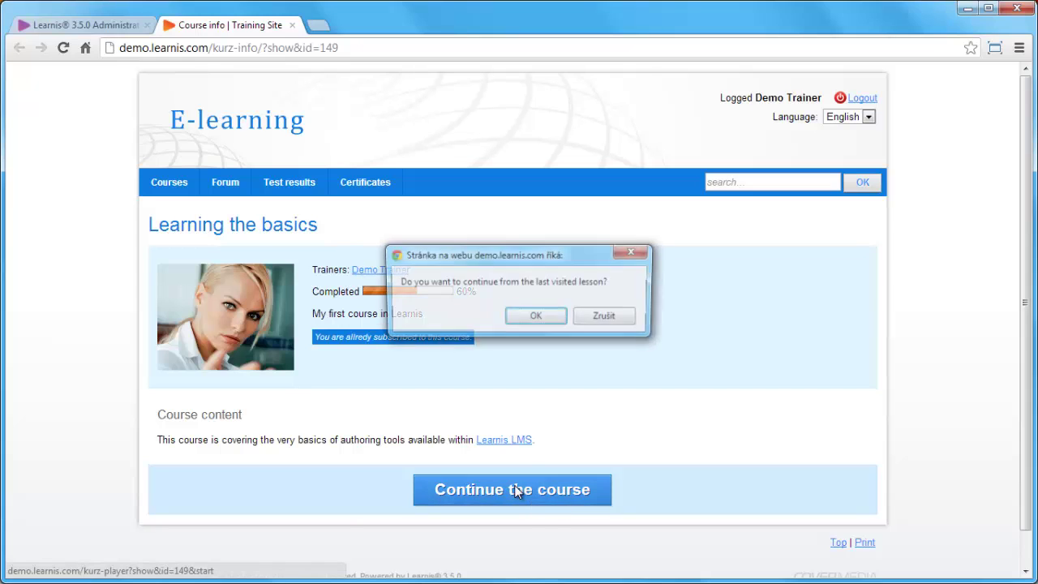
left_click(533, 318)
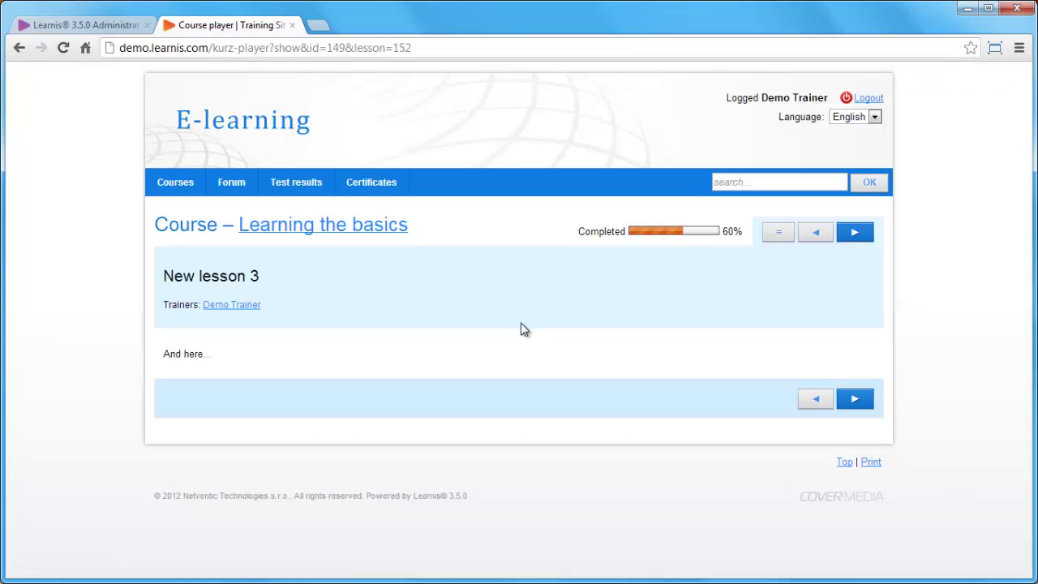
Go to the "Final exam" lesson in the course player and start its attached test.
left_click(778, 235)
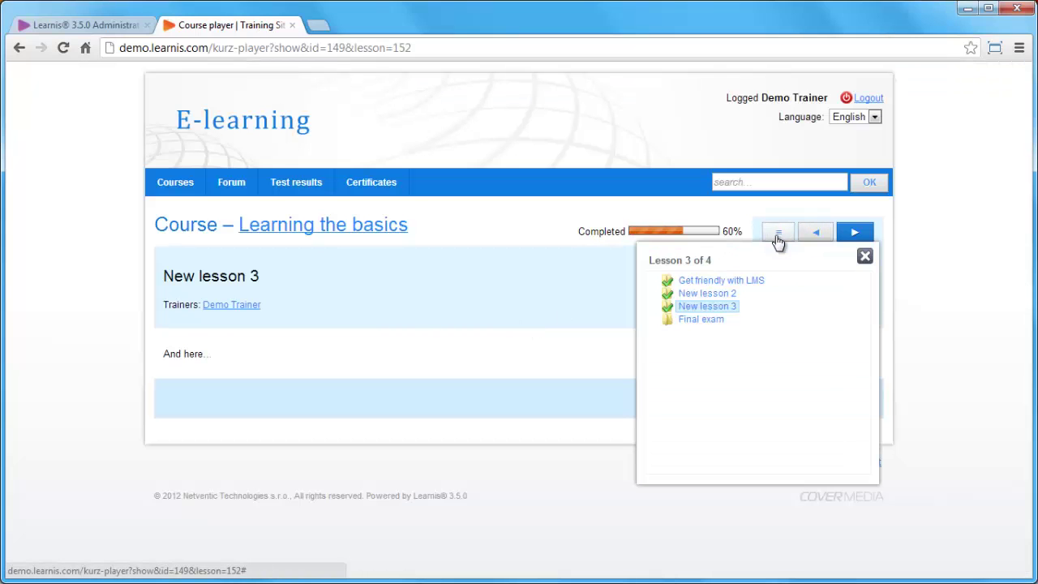
left_click(702, 320)
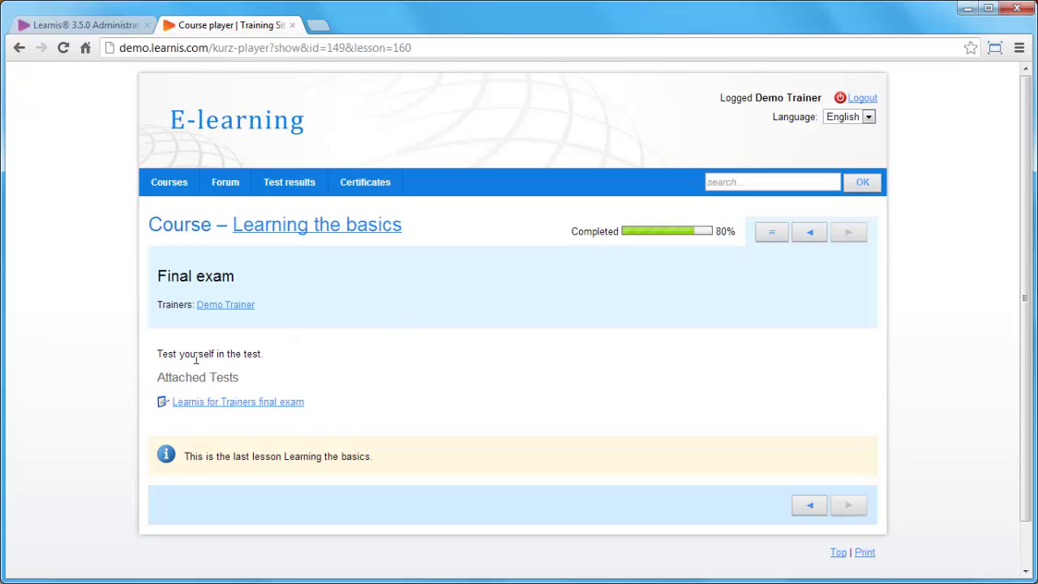
left_click(251, 402)
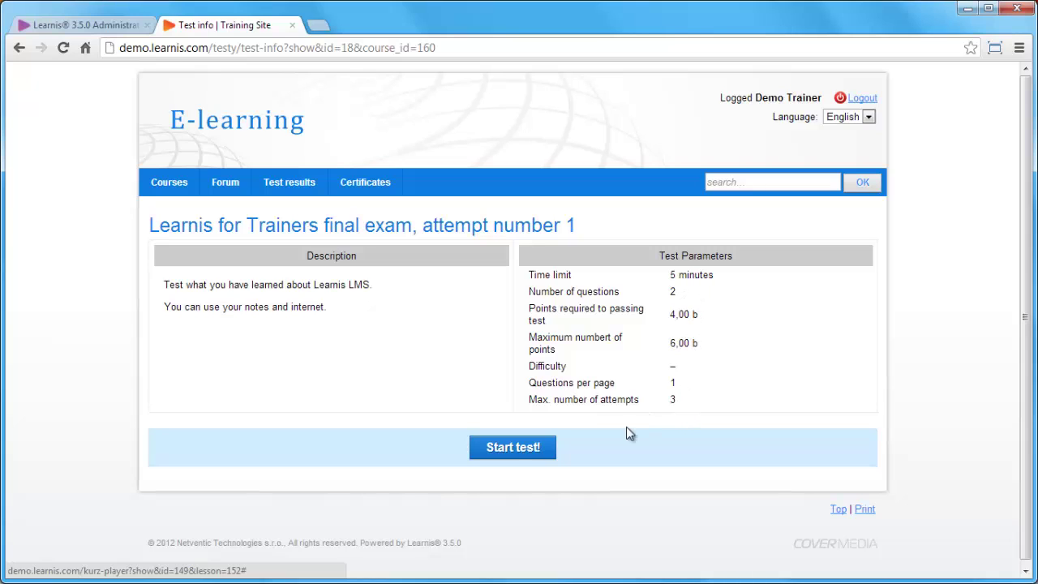
left_click(519, 452)
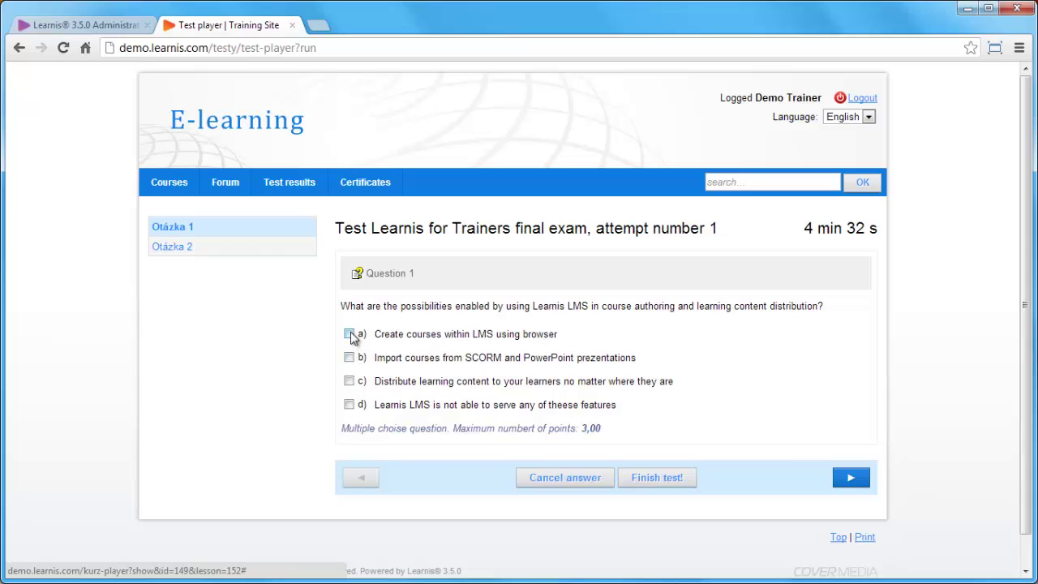
Answer question 1 with options a, b and c, question 2 with option a, and finish the test.
left_click(350, 333)
left_click(349, 356)
left_click(350, 381)
left_click(849, 480)
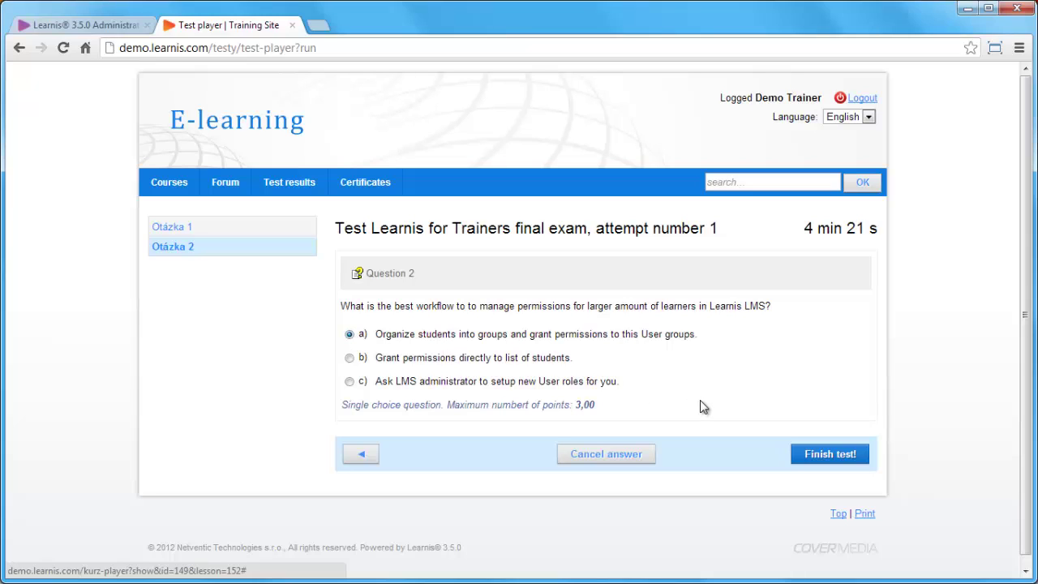
left_click(820, 453)
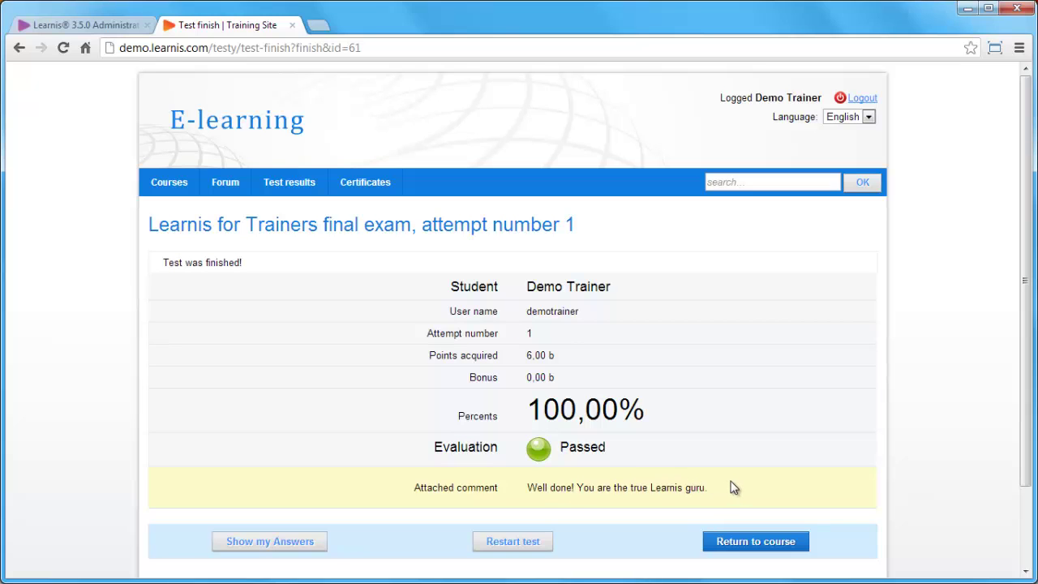
Show the submitted answers of the attempt and examine the evaluation and correct answers of both questions.
left_click(285, 542)
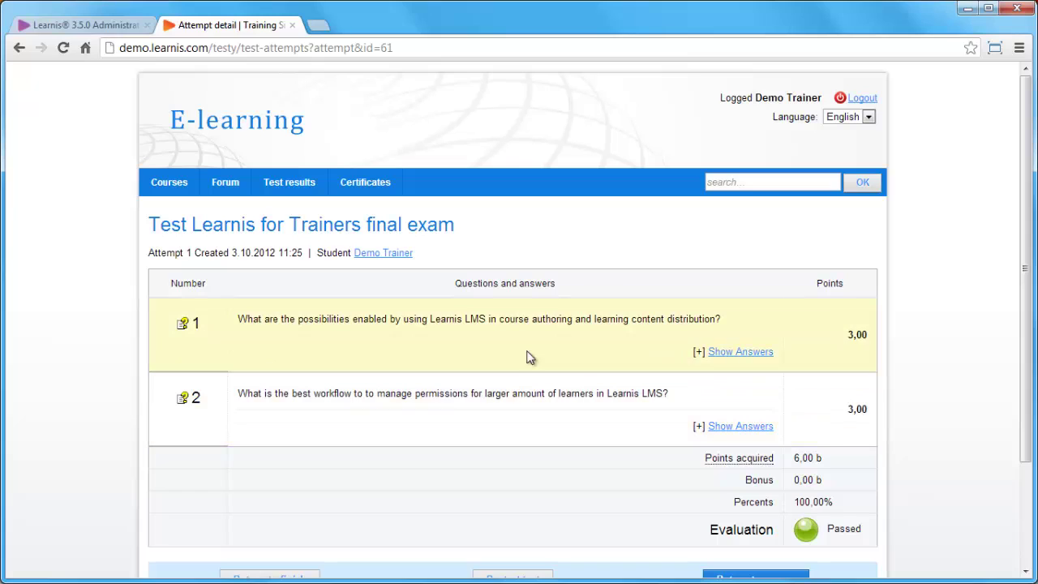
left_click(736, 356)
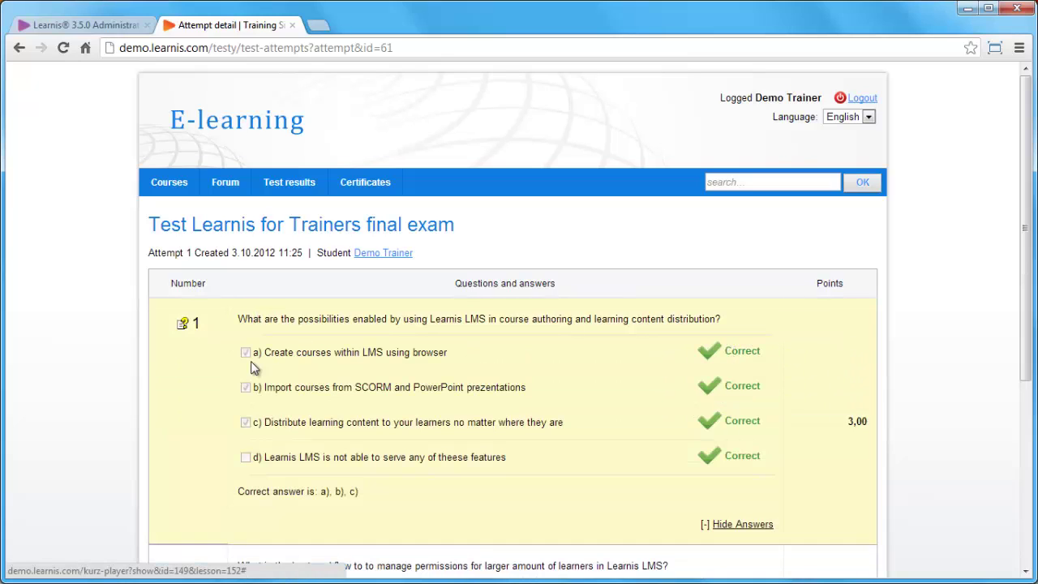
left_click_drag(240, 494, 396, 502)
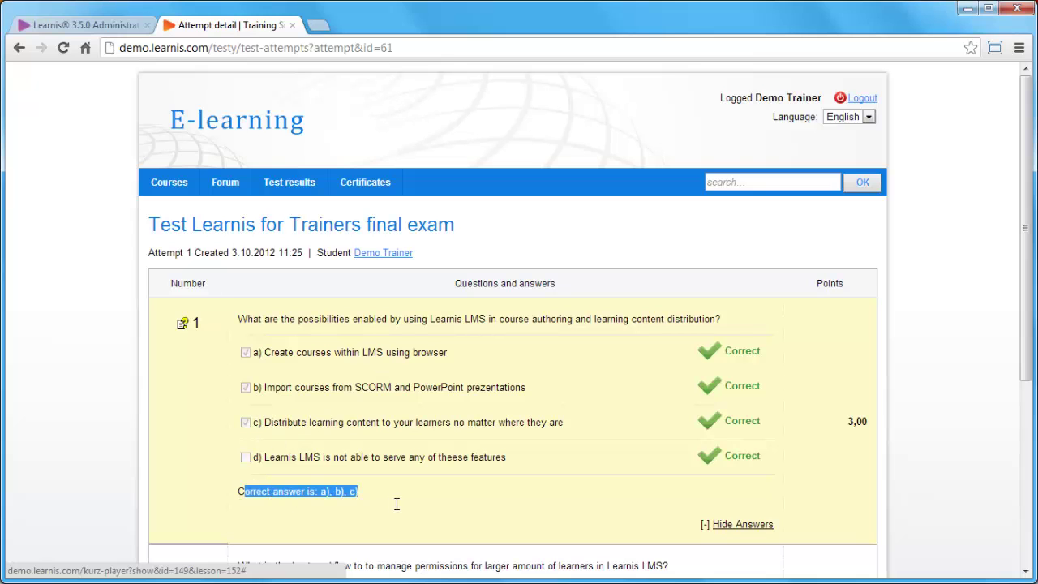
left_click(472, 506)
left_click_drag(1024, 361, 1024, 519)
left_click(740, 304)
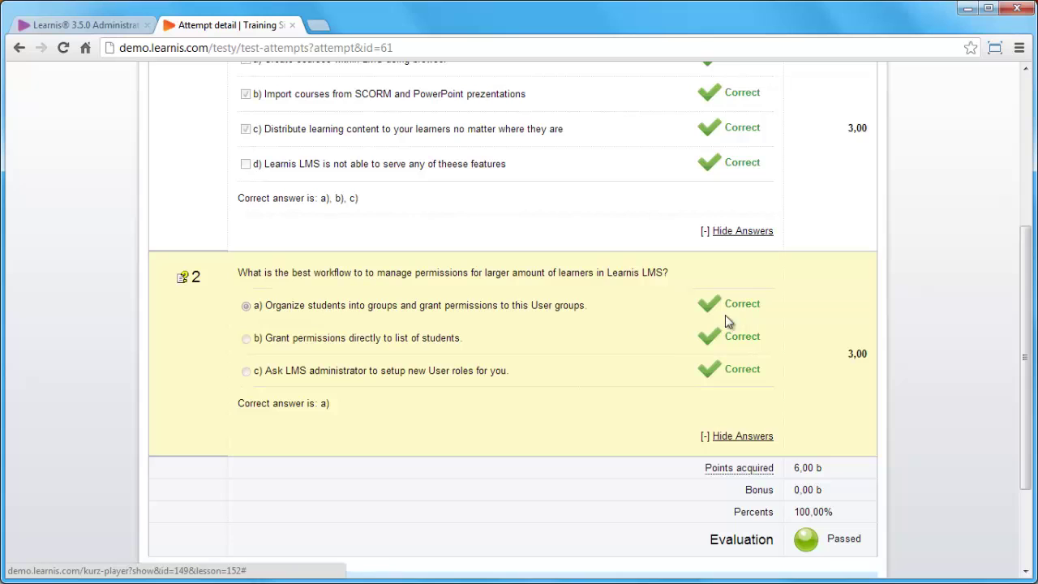
left_click_drag(236, 406, 357, 408)
left_click(435, 412)
Return to the course, check its completion percentage and close the training site preview.
left_click_drag(1023, 424, 1029, 510)
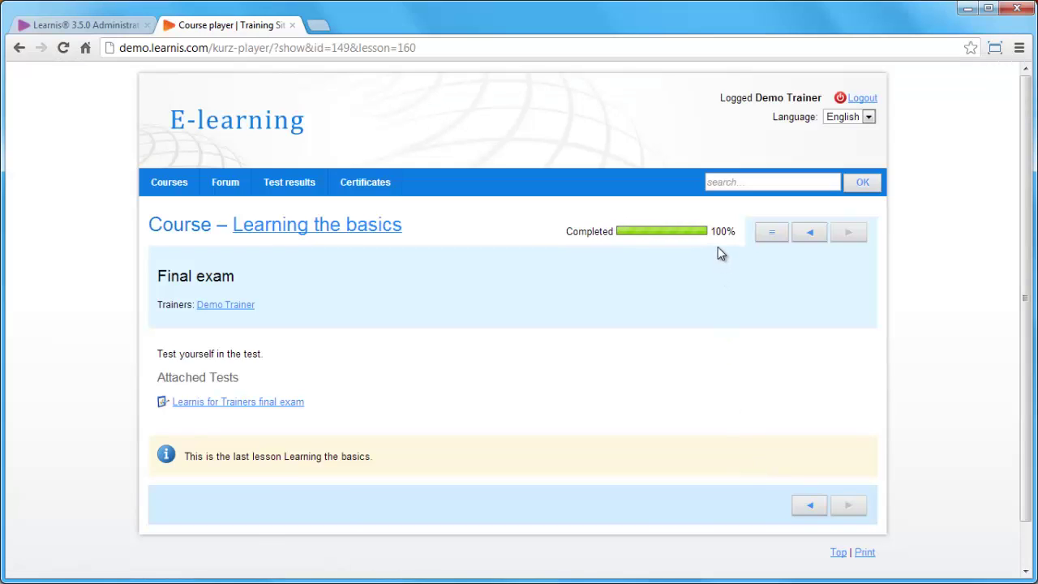
left_click_drag(734, 232, 723, 234)
left_click(707, 280)
left_click(293, 25)
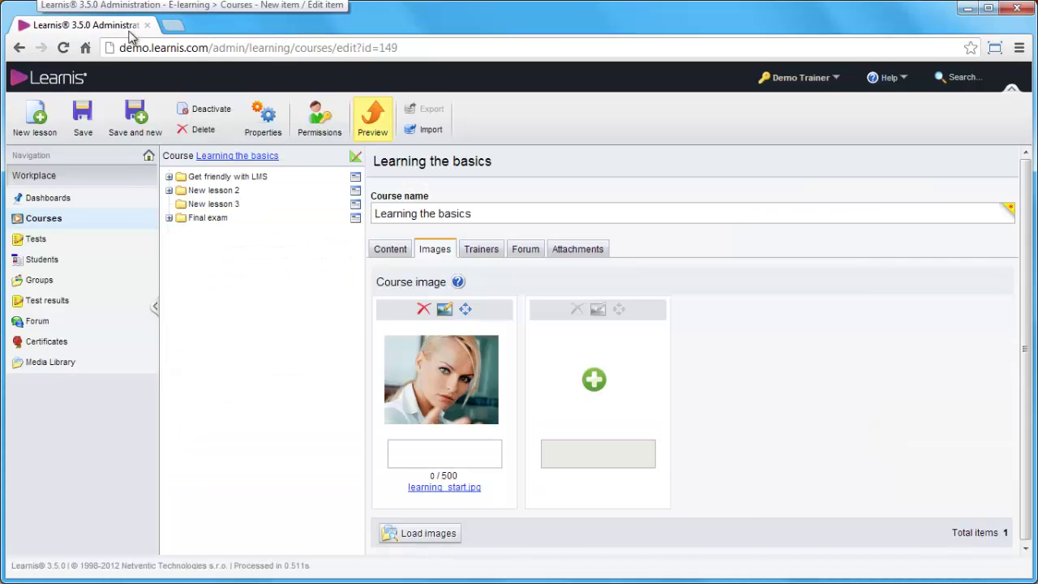
Open the print preview of the "Learnis for Trainers final exam" attempt from the test results overview.
left_click(73, 300)
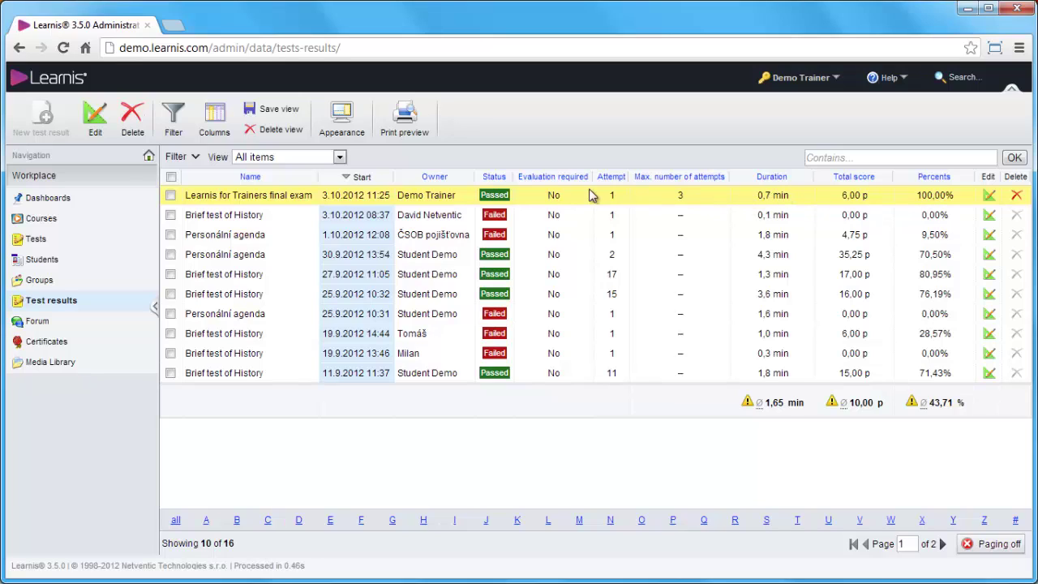
left_click(171, 196)
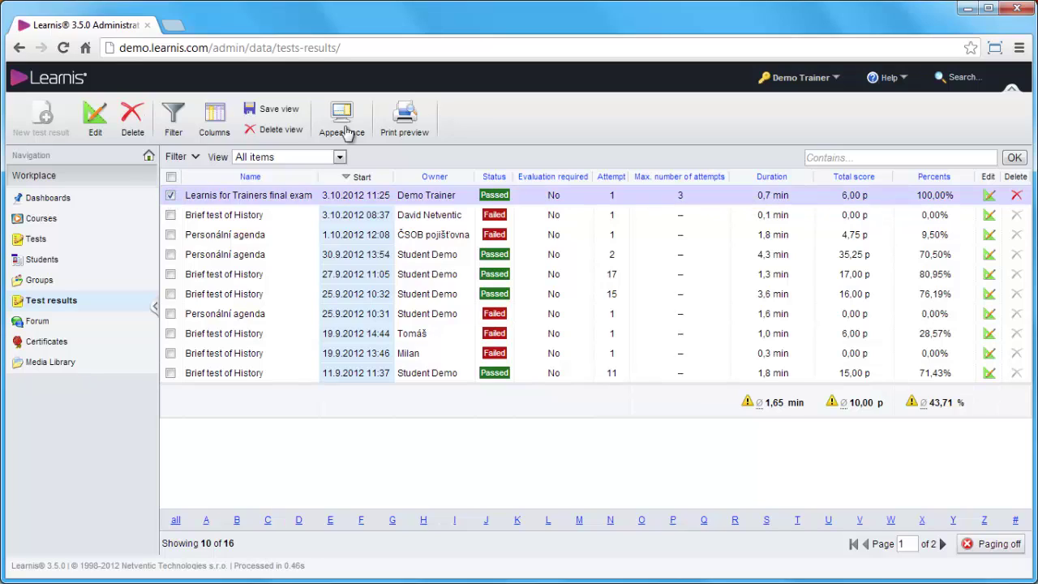
left_click(403, 128)
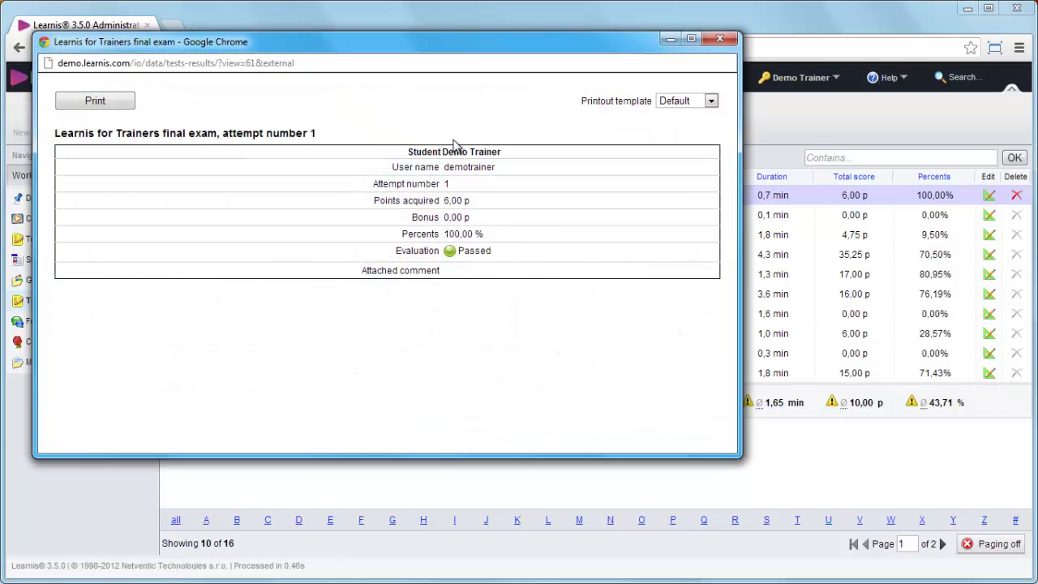